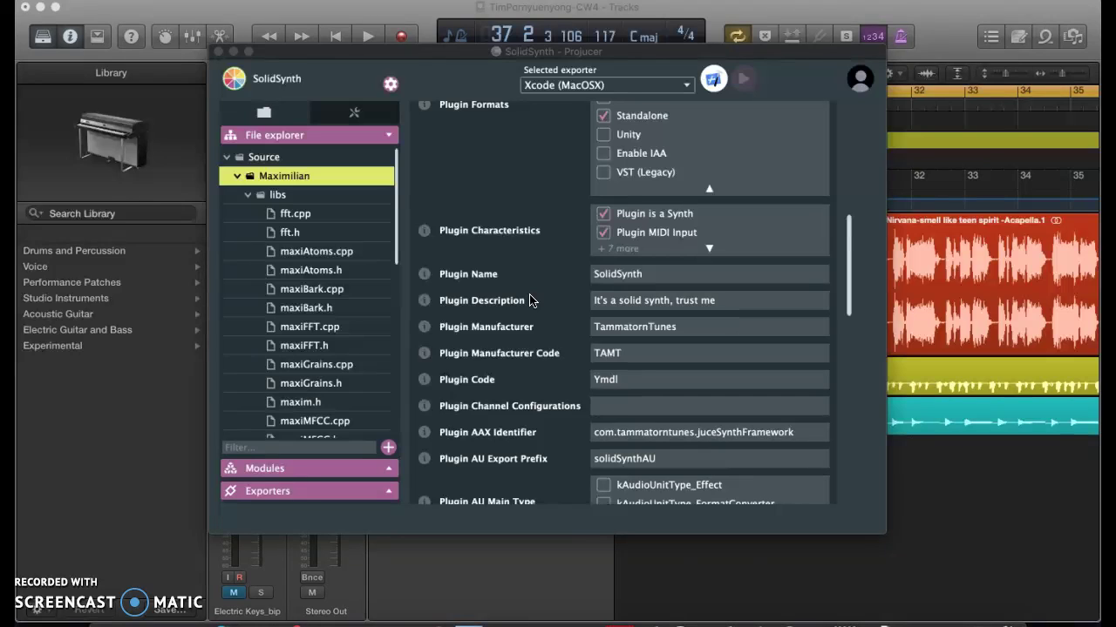
Step: Bring Projucer forward and select the Maximilian folder to list its source files
click(482, 85)
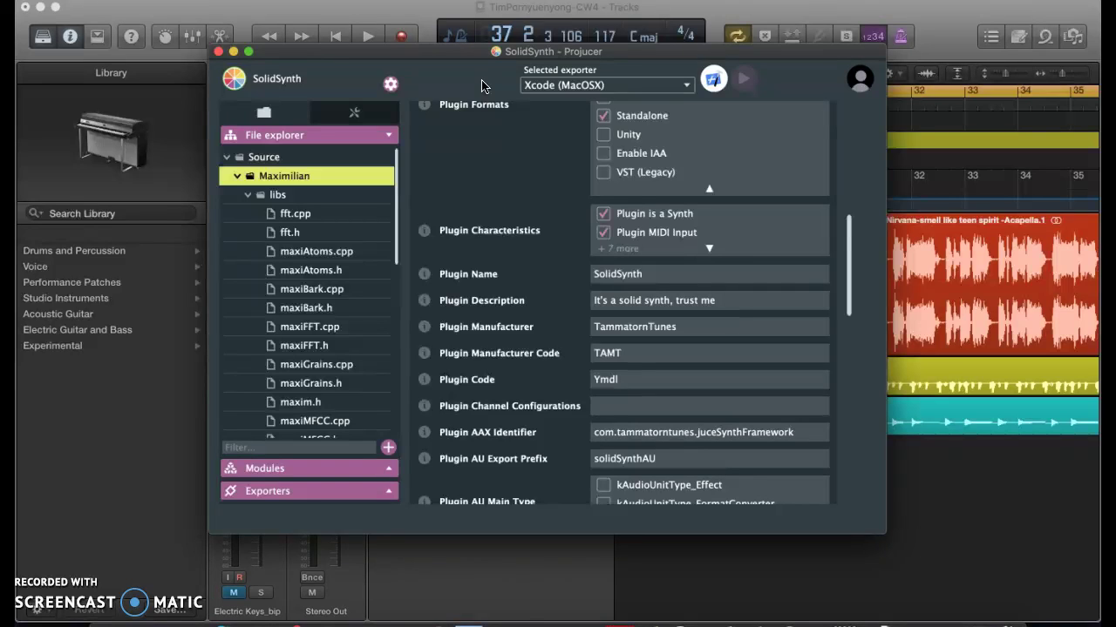
click(301, 177)
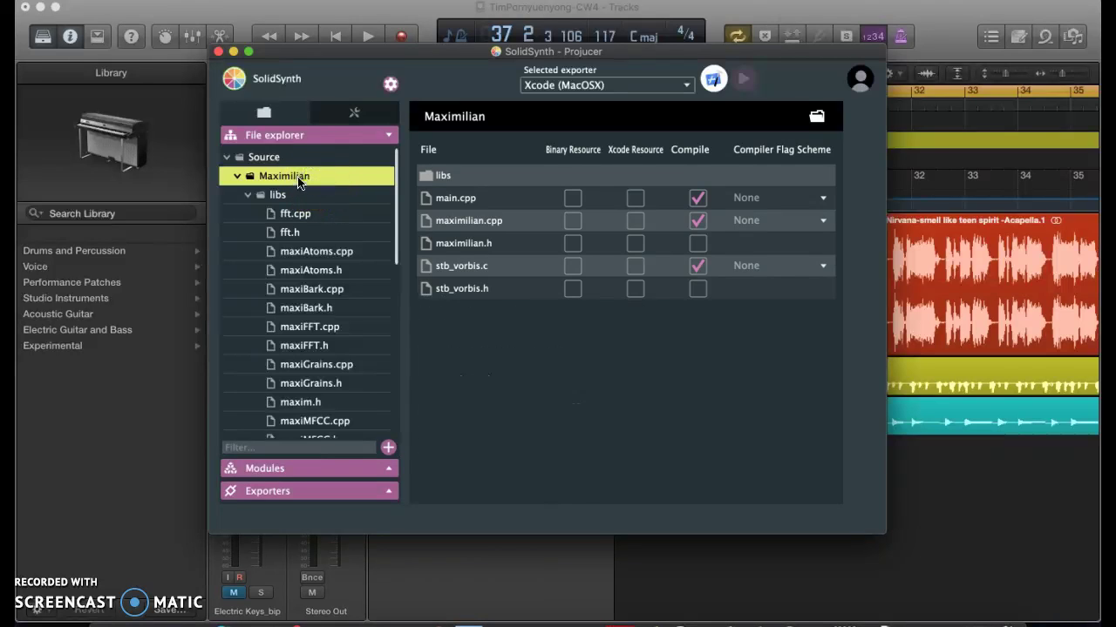
click(302, 178)
Step: Open the SolidSynth project settings and review the Plugin Formats checkboxes
click(389, 85)
scroll(746, 288, down, 2)
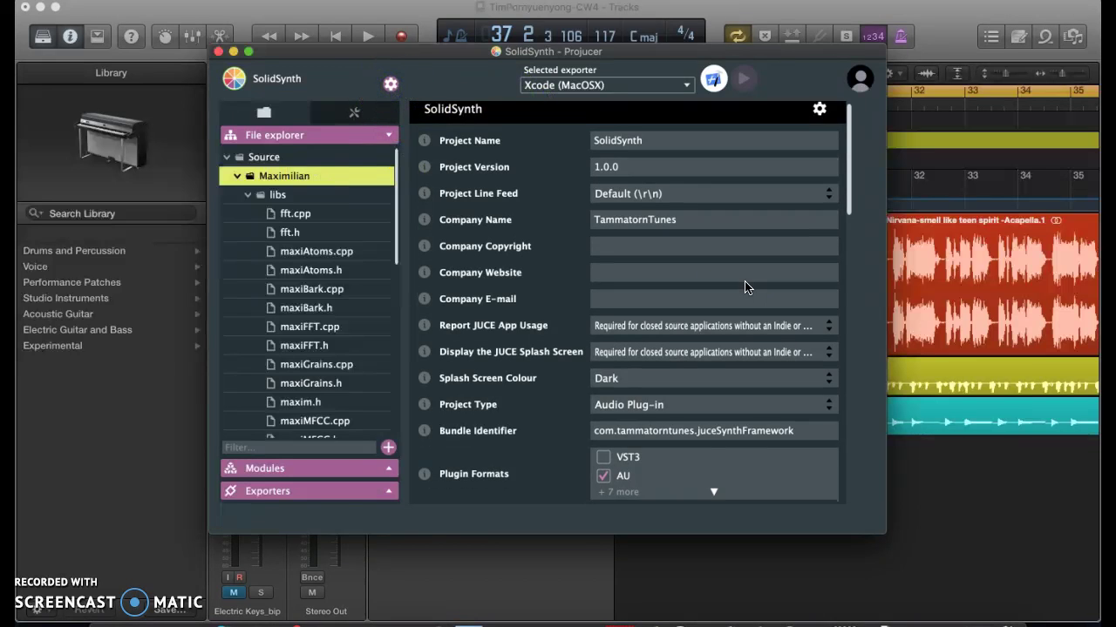
scroll(745, 288, down, 8)
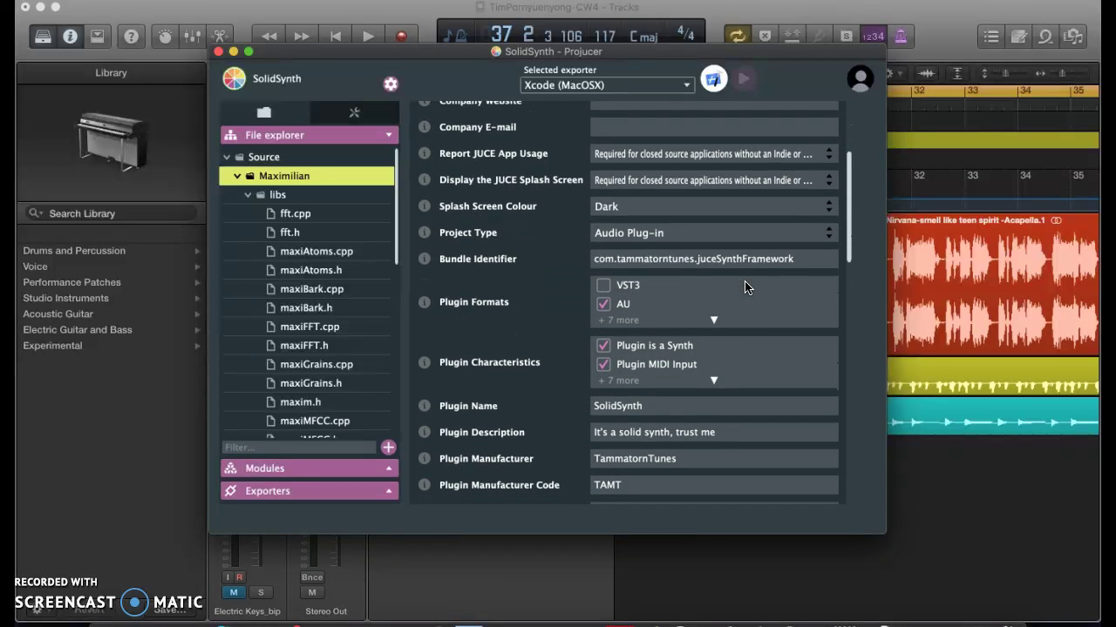
click(711, 325)
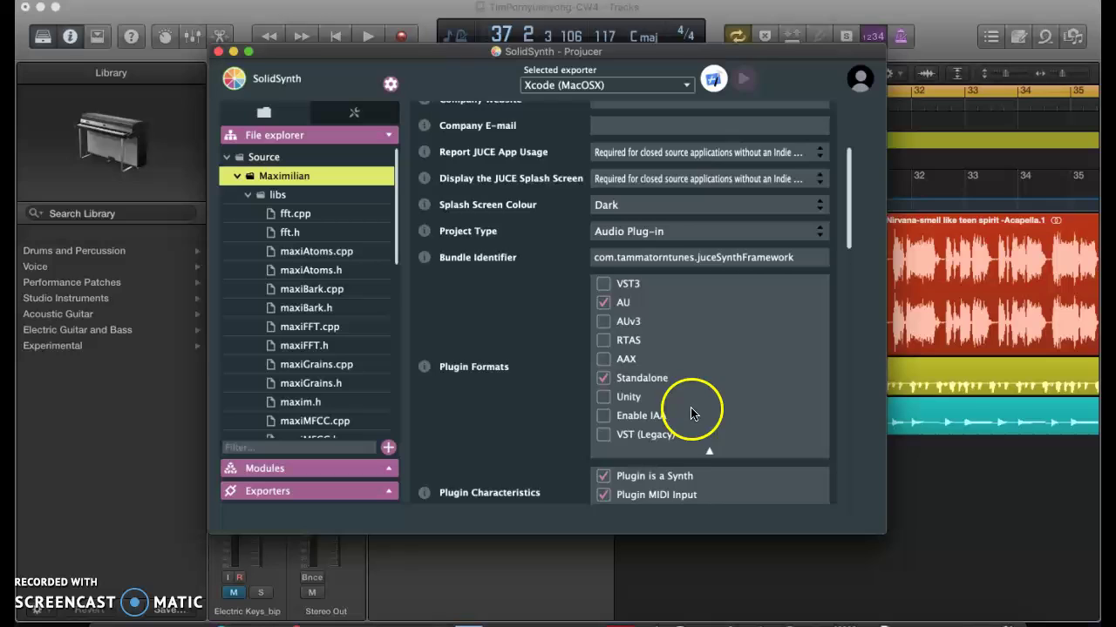
scroll(645, 392, down, 1)
click(635, 368)
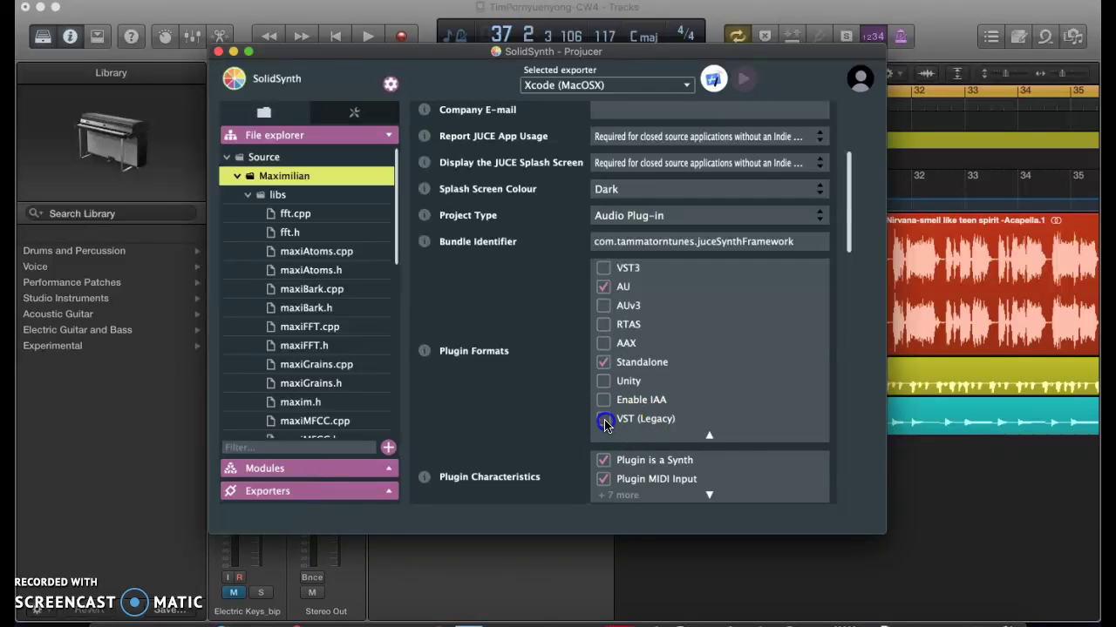
click(602, 269)
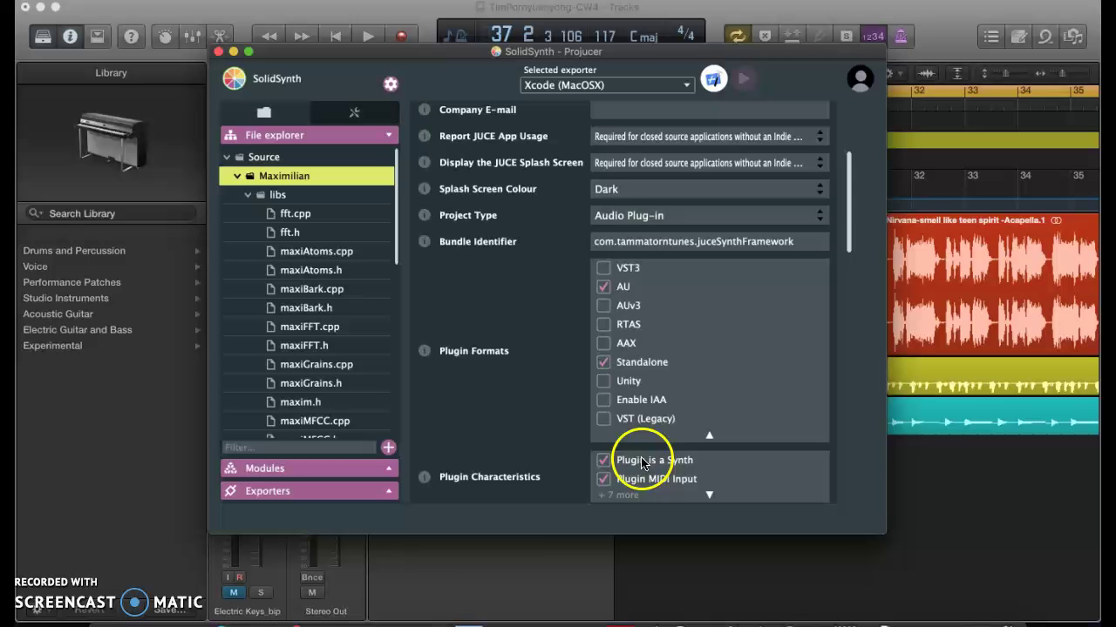
Step: Save the SolidSynth project out to Xcode
scroll(647, 401, down, 10)
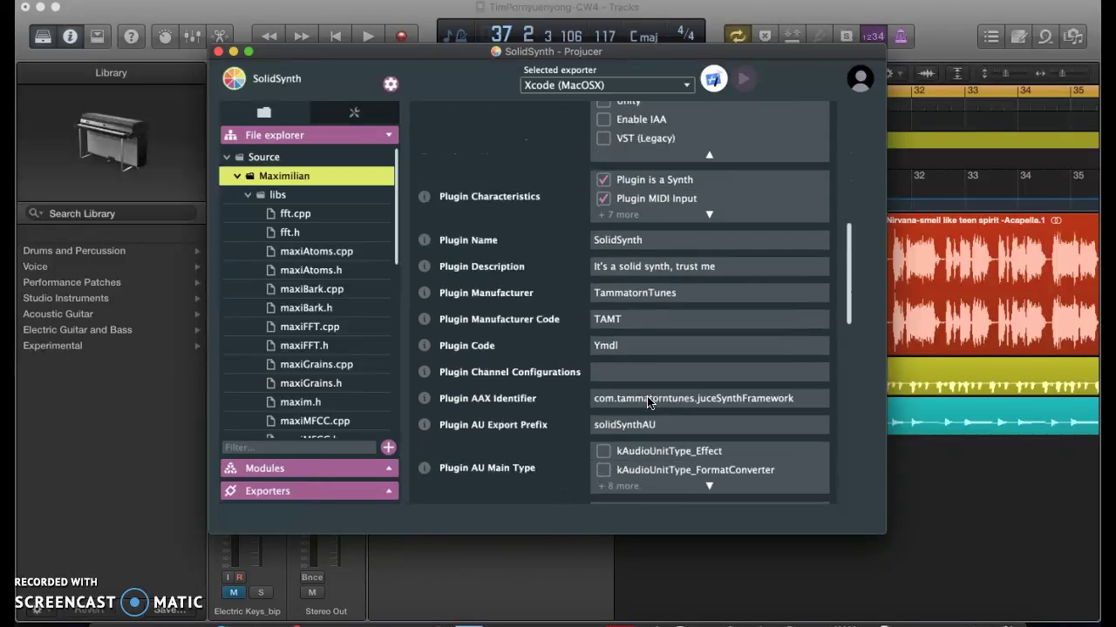
scroll(647, 401, up, 10)
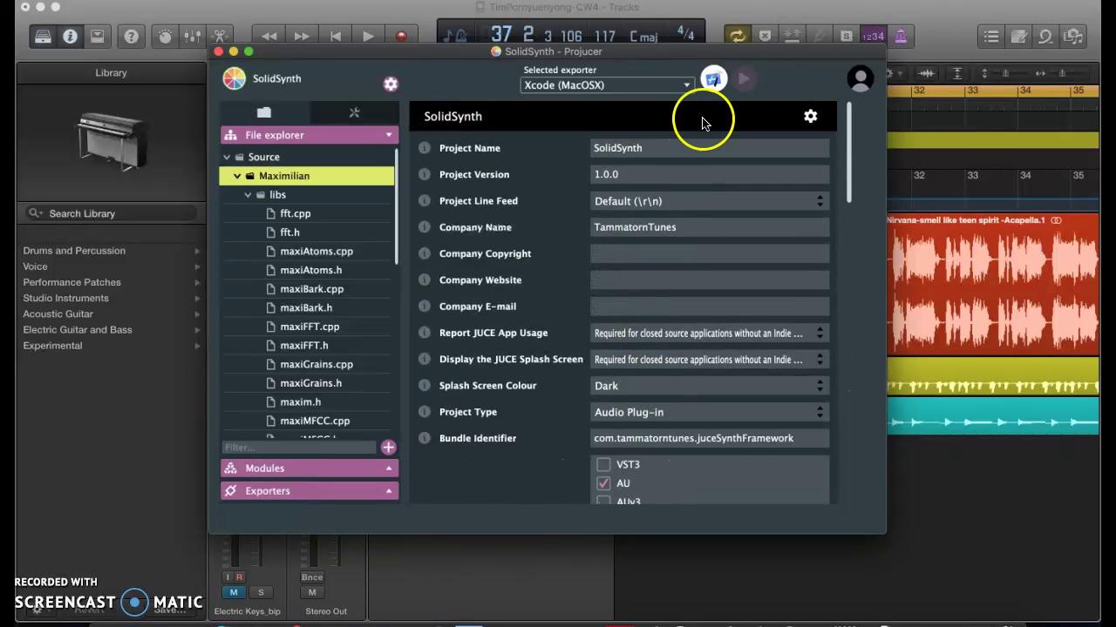
click(714, 80)
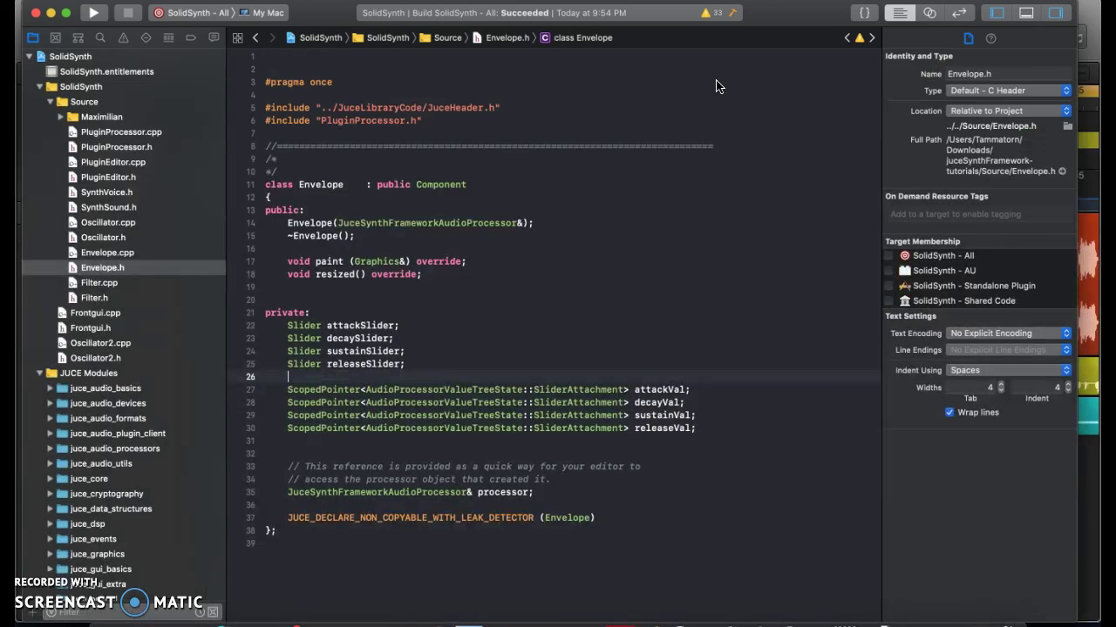
Step: Scroll Envelope.h to the private attack, decay, sustain and release slider declarations
scroll(606, 266, down, 2)
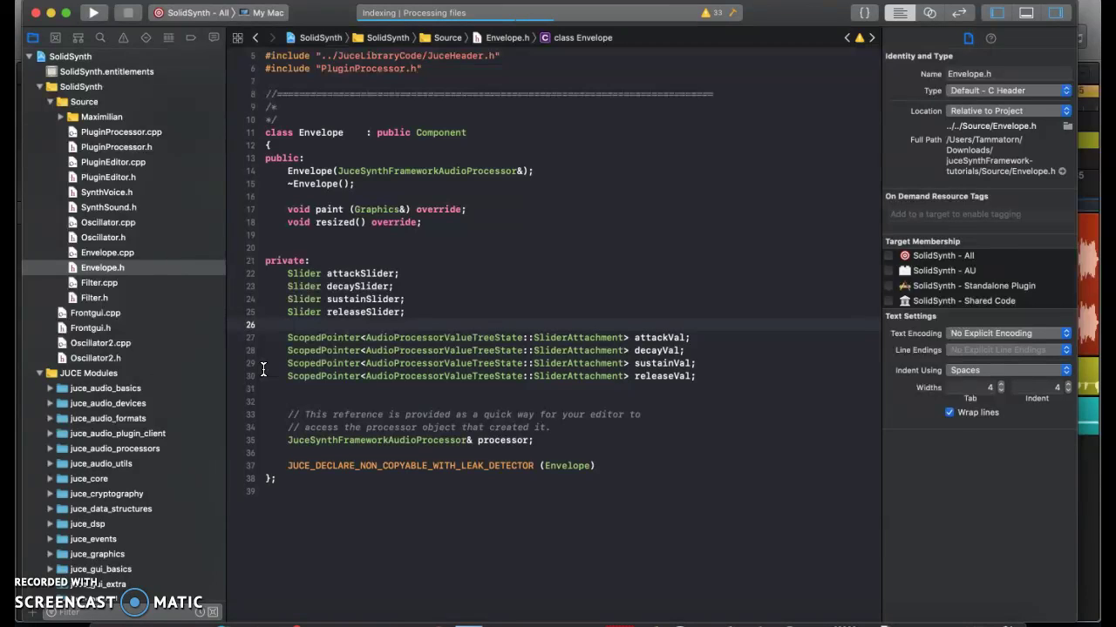
click(267, 269)
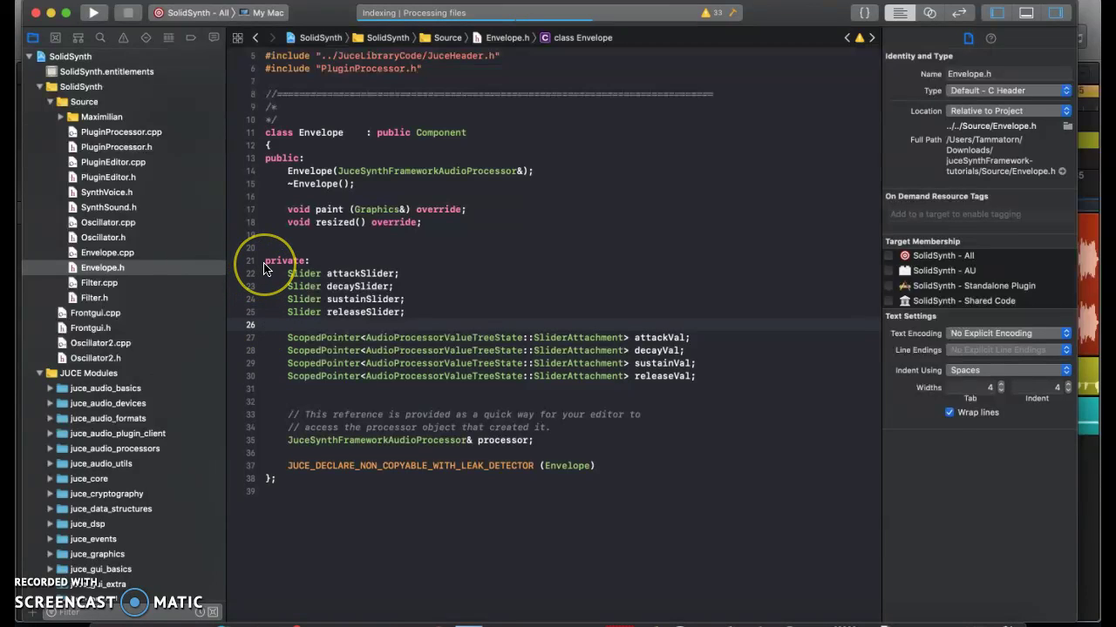
Step: Compare Oscillator.cpp with Oscillator.h and highlight the Square waveform name
click(124, 226)
click(122, 237)
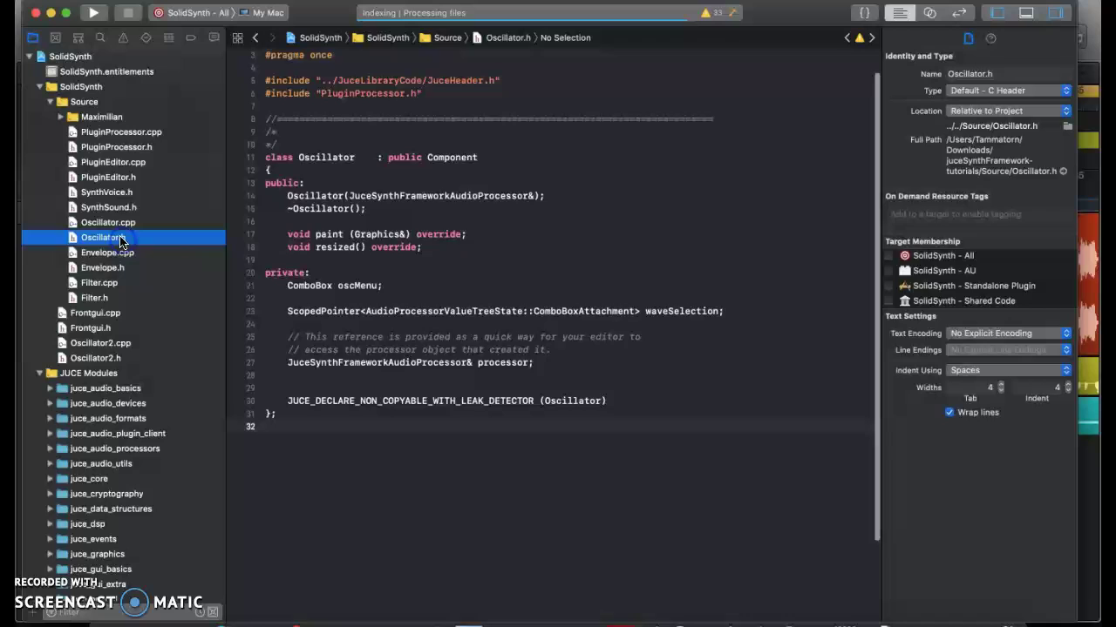
click(127, 224)
click(122, 237)
click(124, 222)
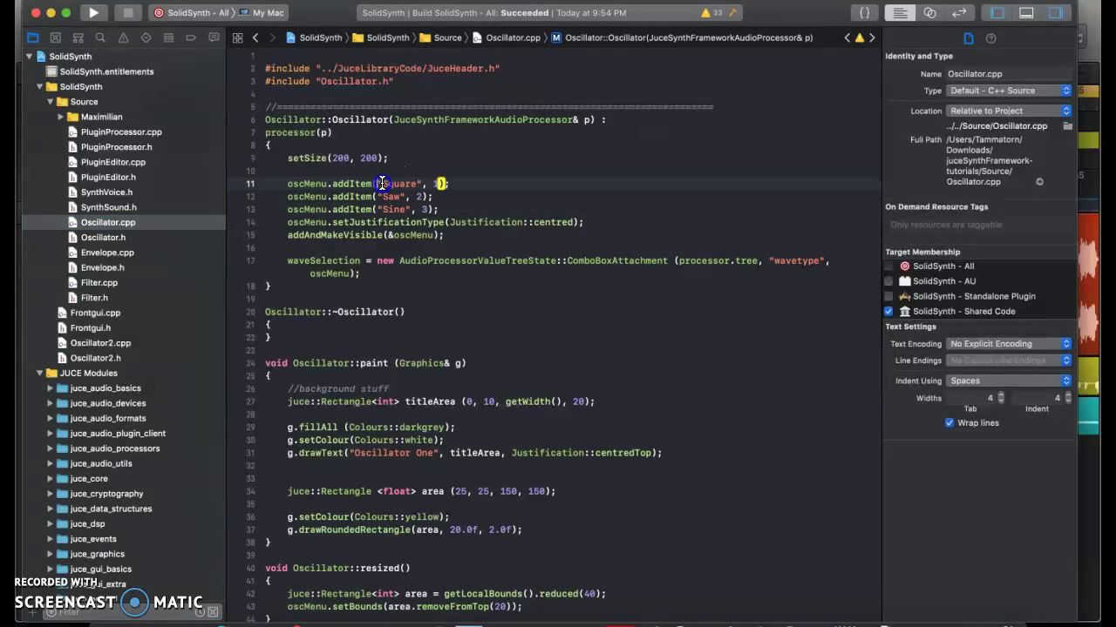
drag(377, 184, 405, 198)
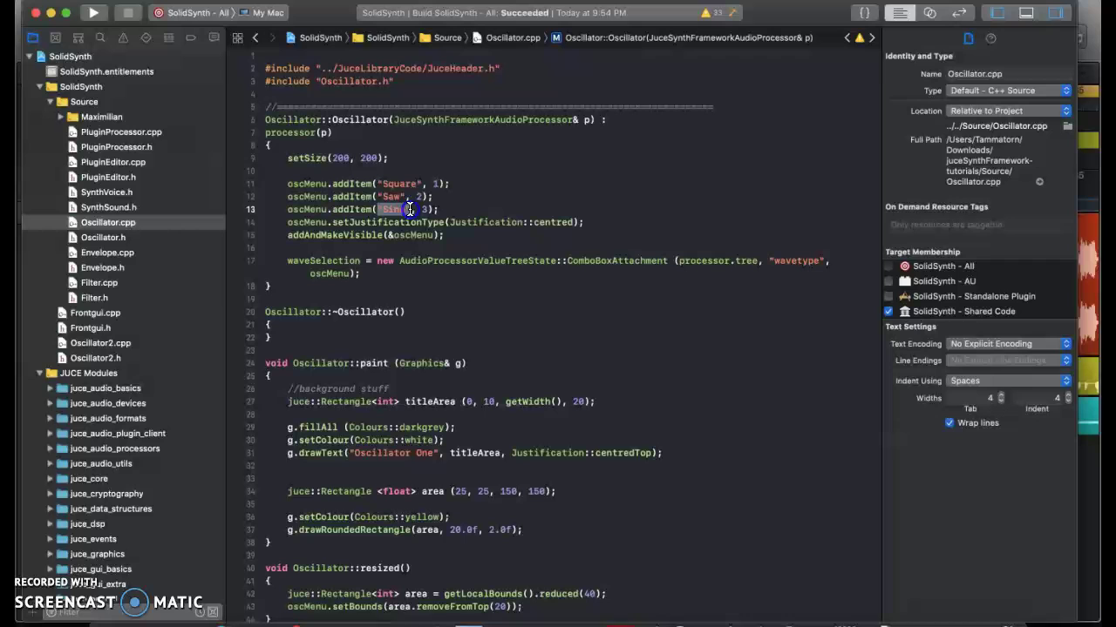
click(392, 222)
Step: View Envelope.cpp, then Filter.cpp, highlighting the Low Pass filter option
click(146, 252)
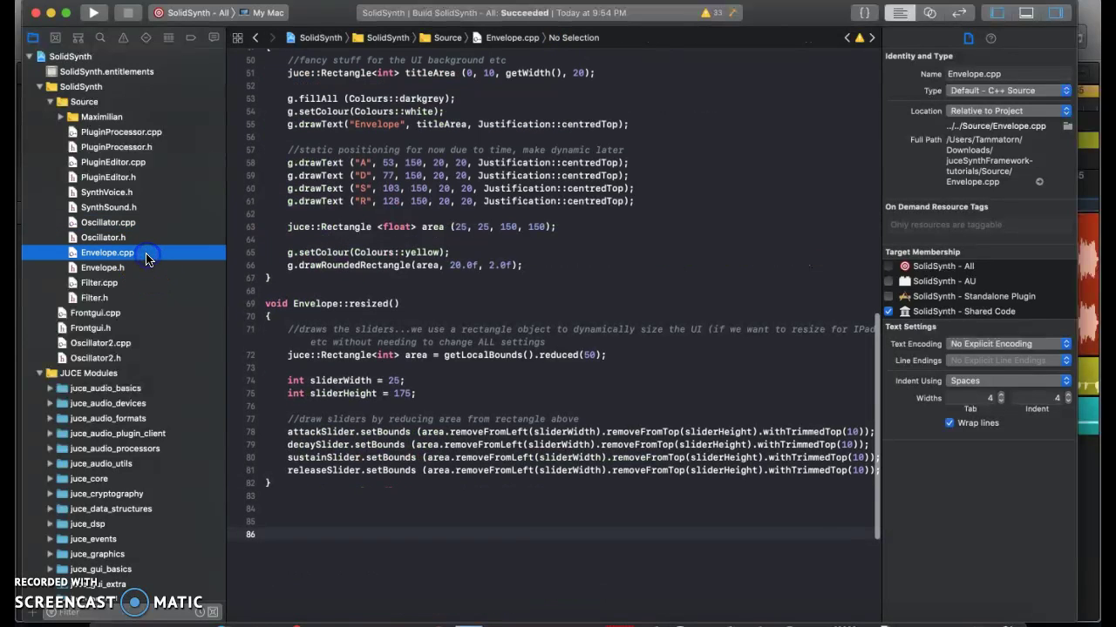
scroll(488, 218, up, 3)
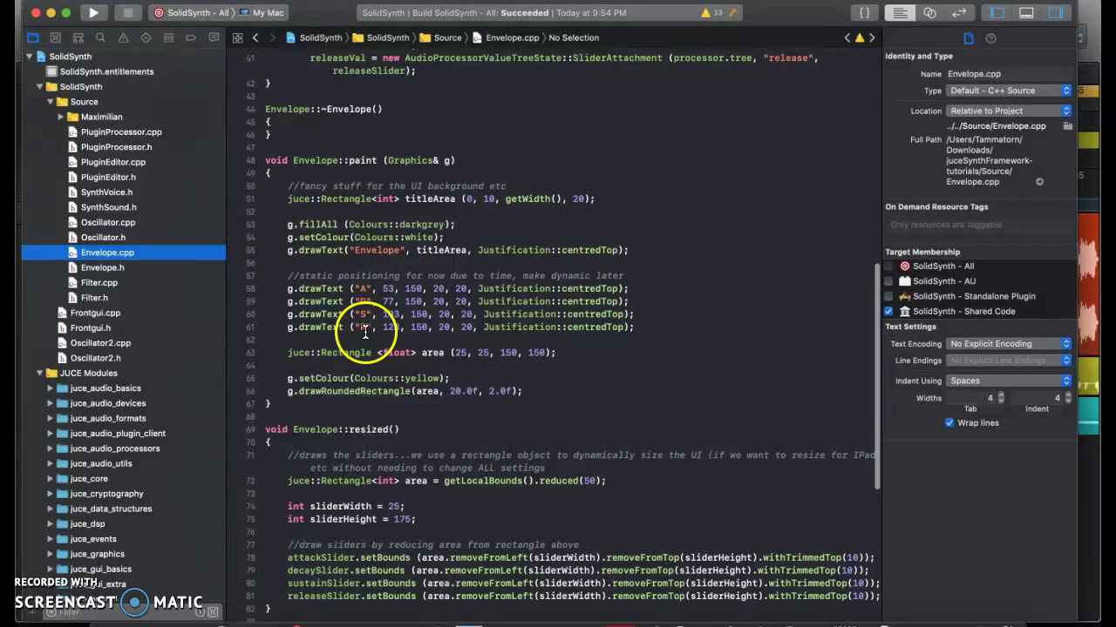
click(105, 282)
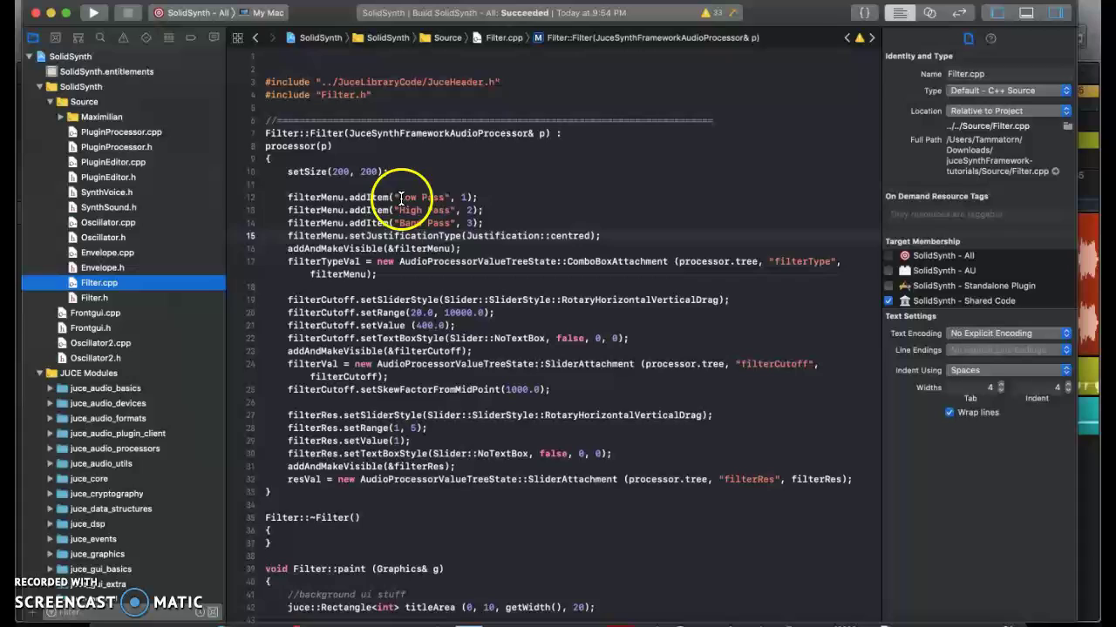
drag(399, 198, 378, 276)
Step: Scroll through Frontgui.cpp's slider setup code, then bring the Logic Pro session forward
click(129, 317)
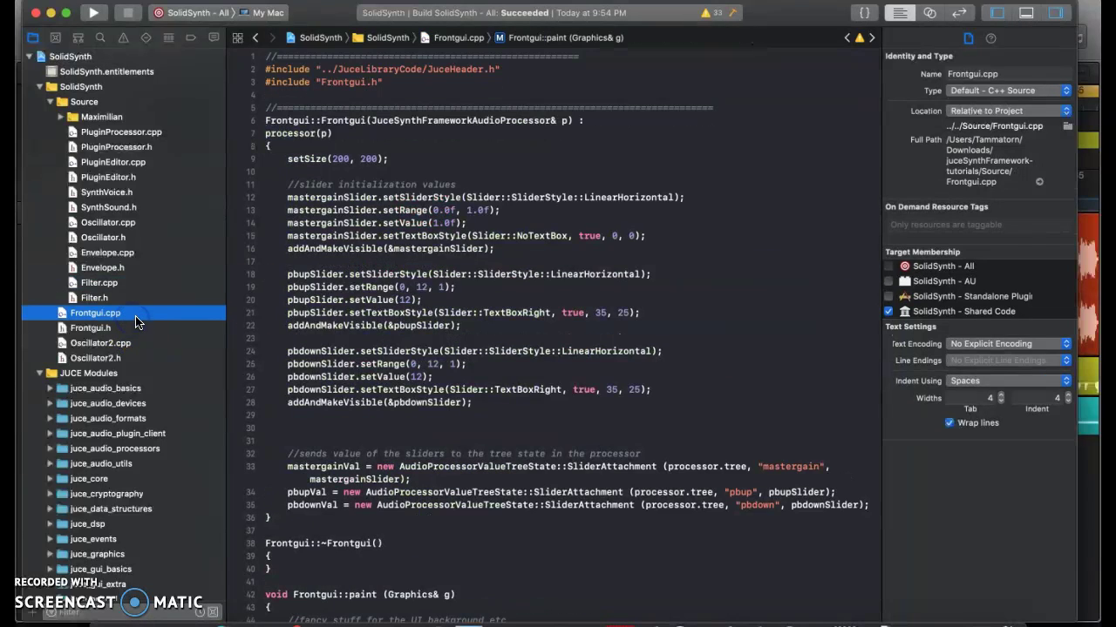
scroll(511, 312, down, 1)
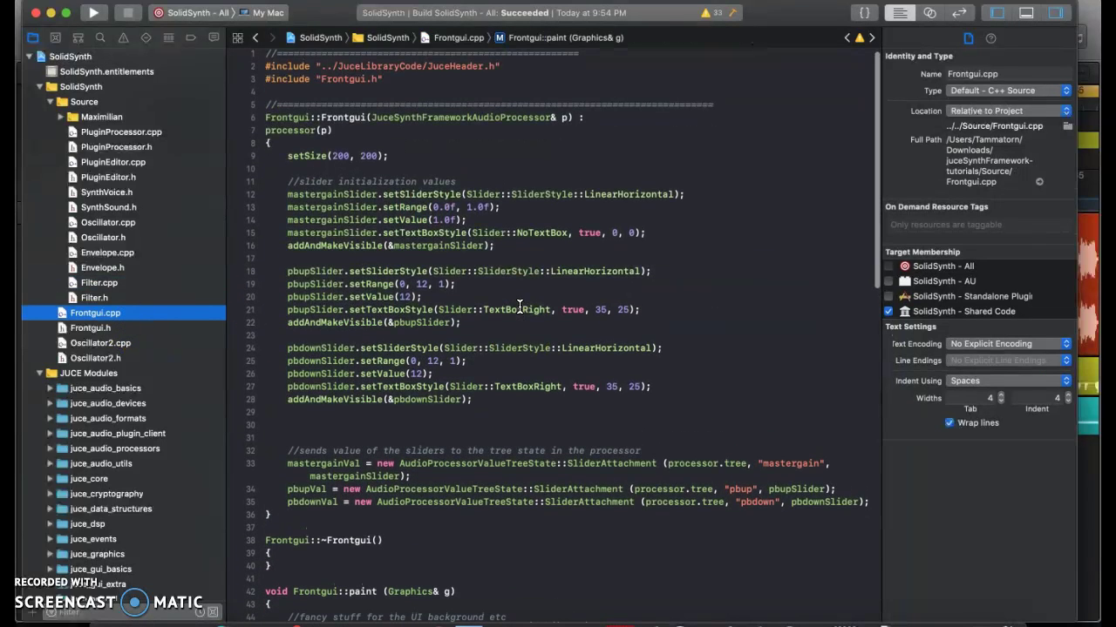
scroll(519, 307, down, 2)
scroll(520, 307, down, 2)
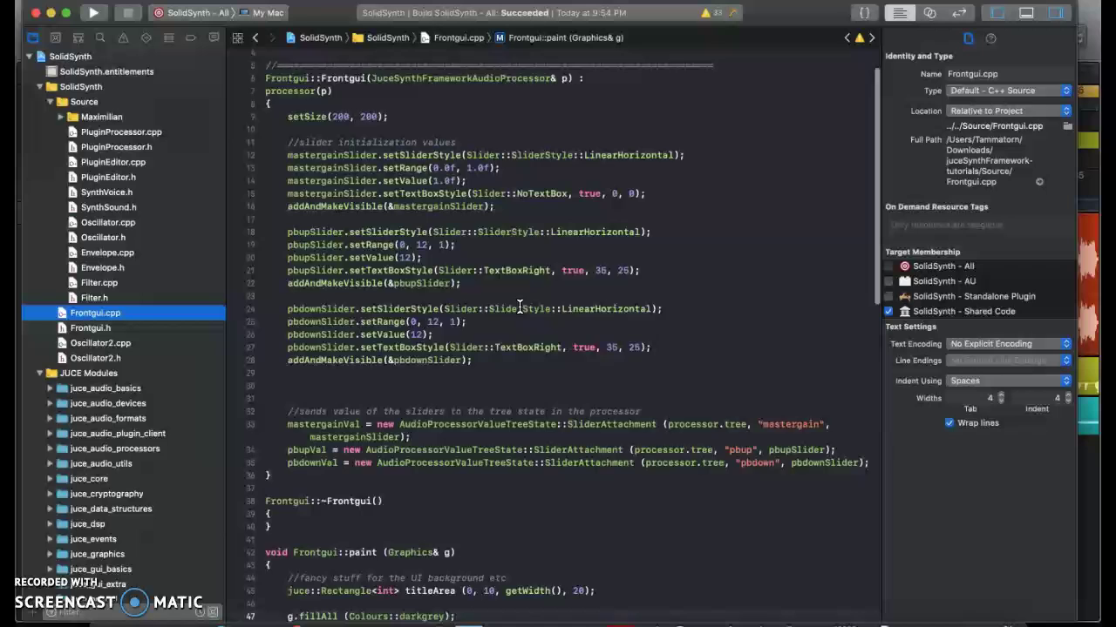
scroll(519, 307, up, 1)
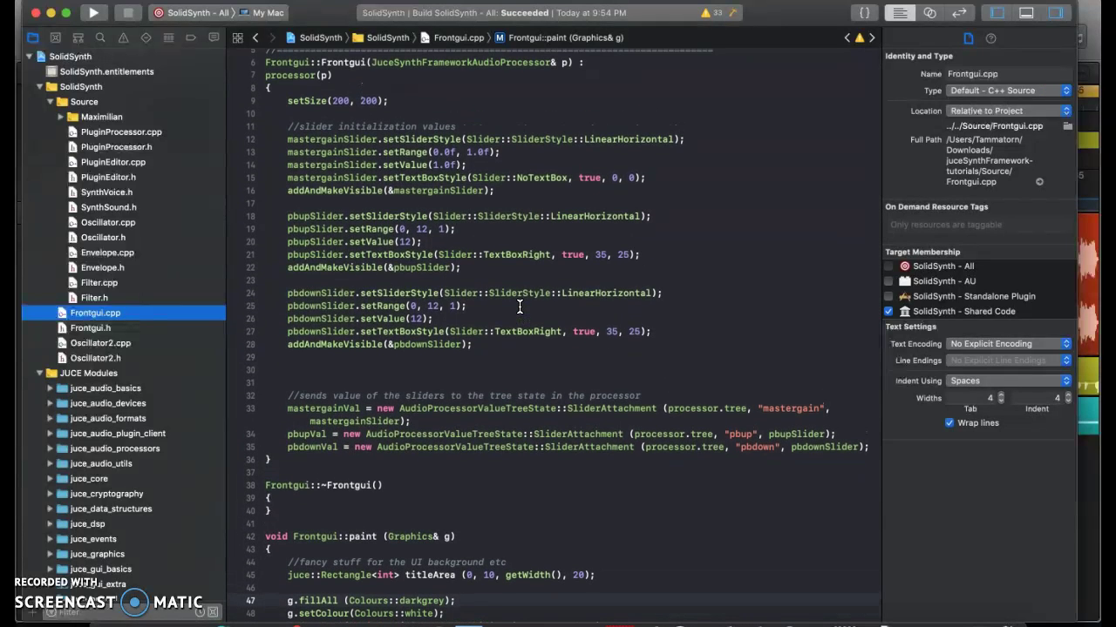
scroll(520, 307, down, 15)
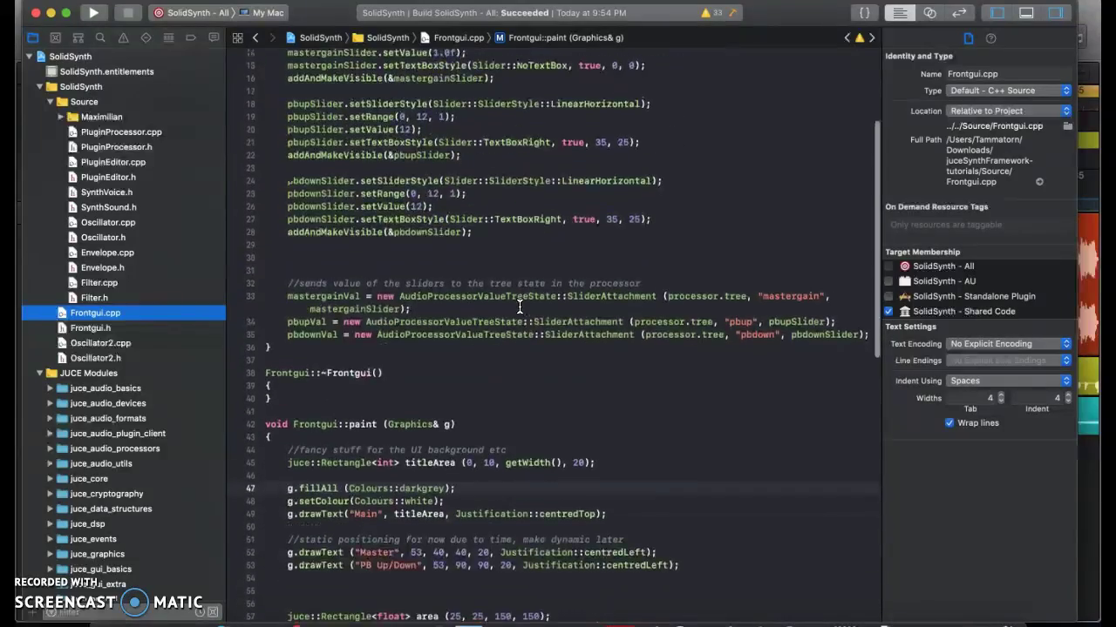
scroll(519, 307, up, 15)
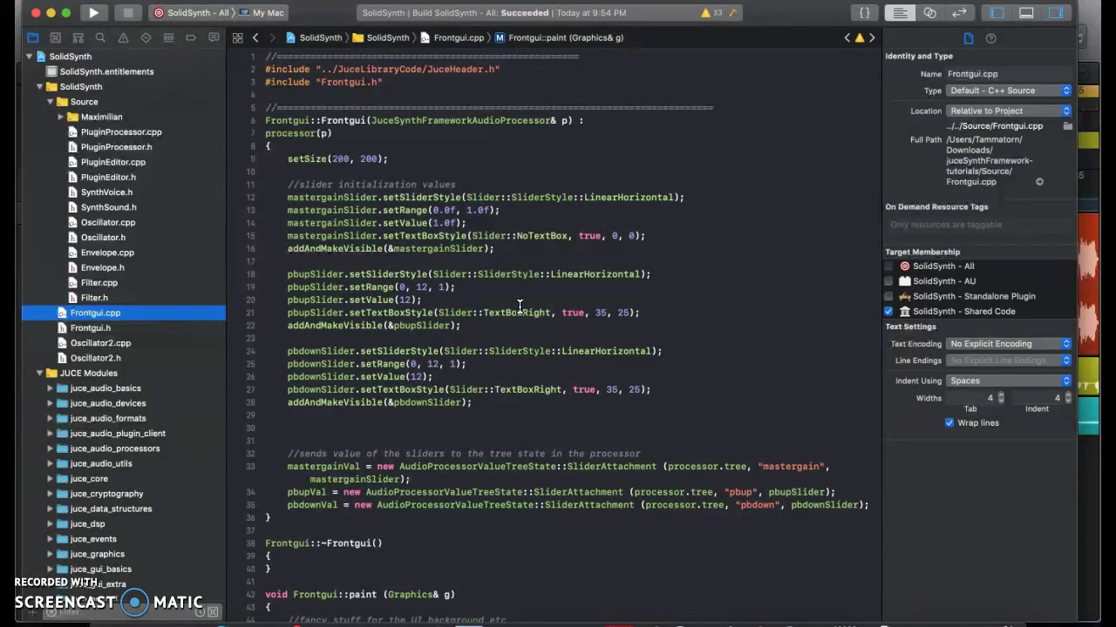
click(1095, 279)
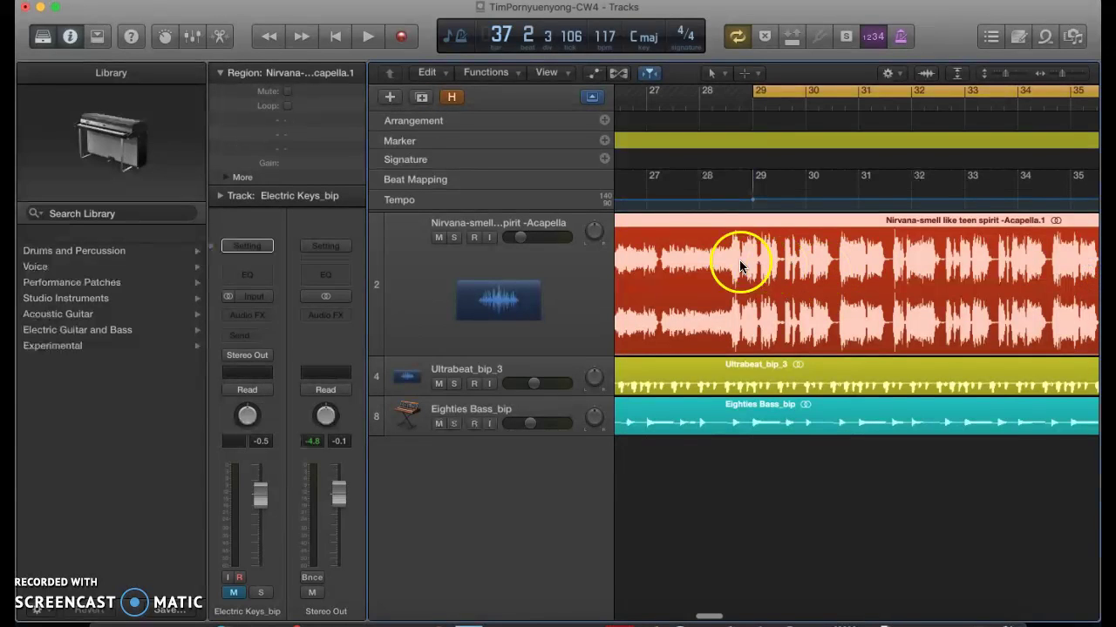
scroll(737, 262, left, 2)
click(803, 123)
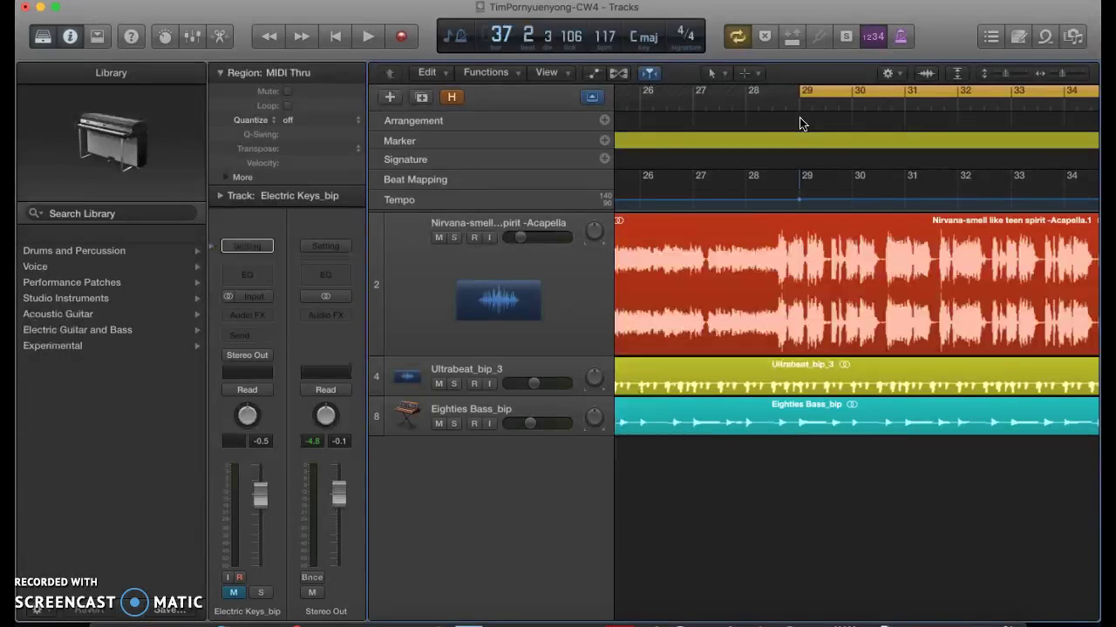
click(810, 141)
click(797, 122)
key(space)
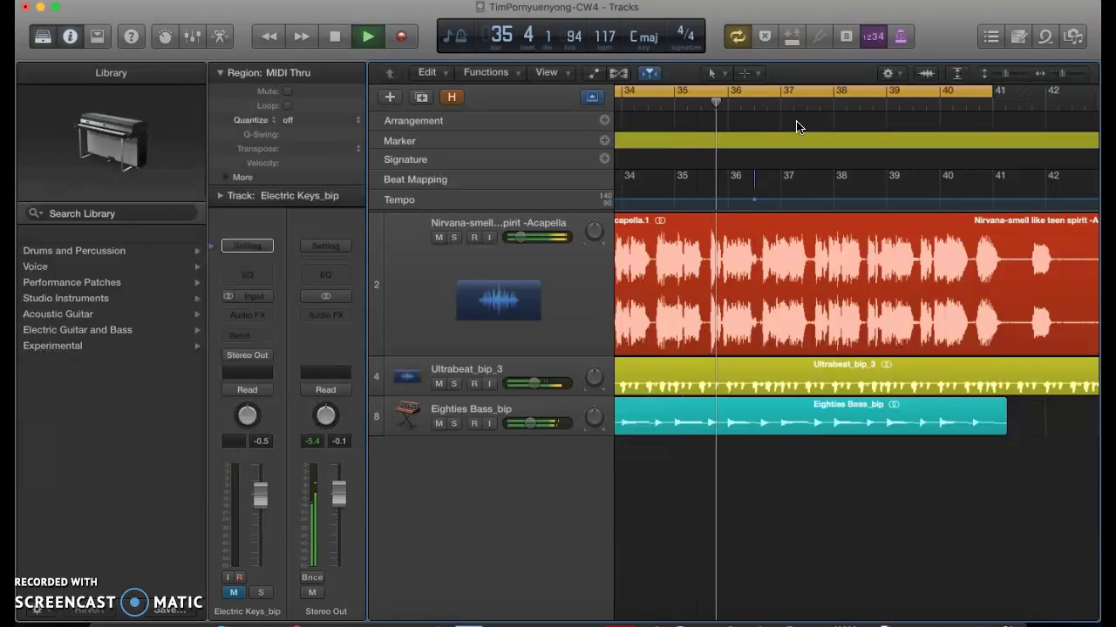
key(space)
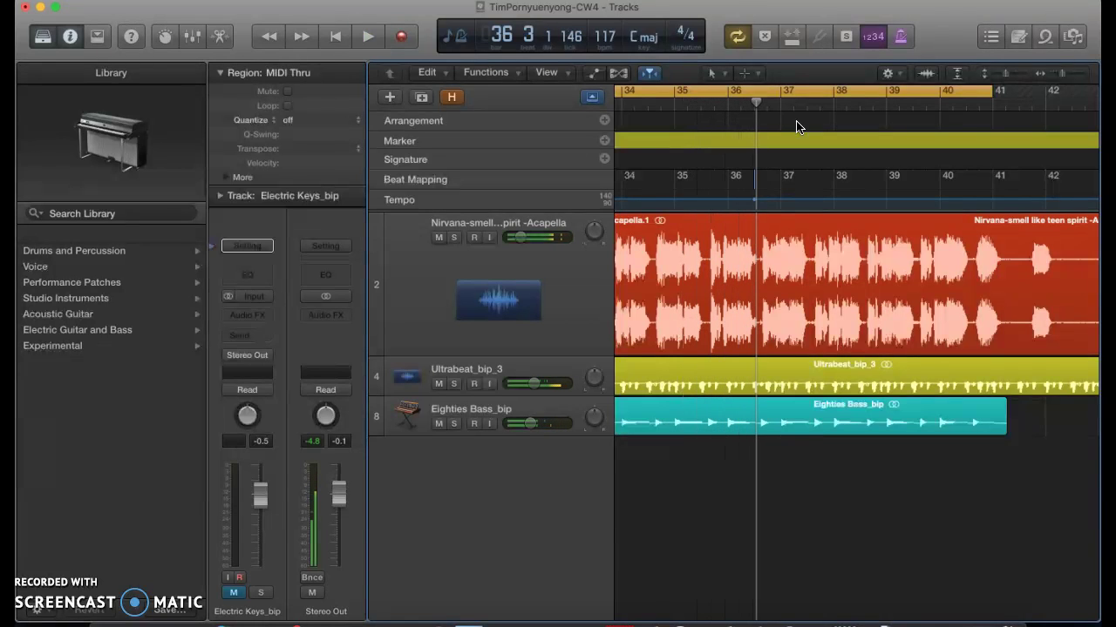
click(624, 202)
click(765, 290)
scroll(768, 296, left, 10)
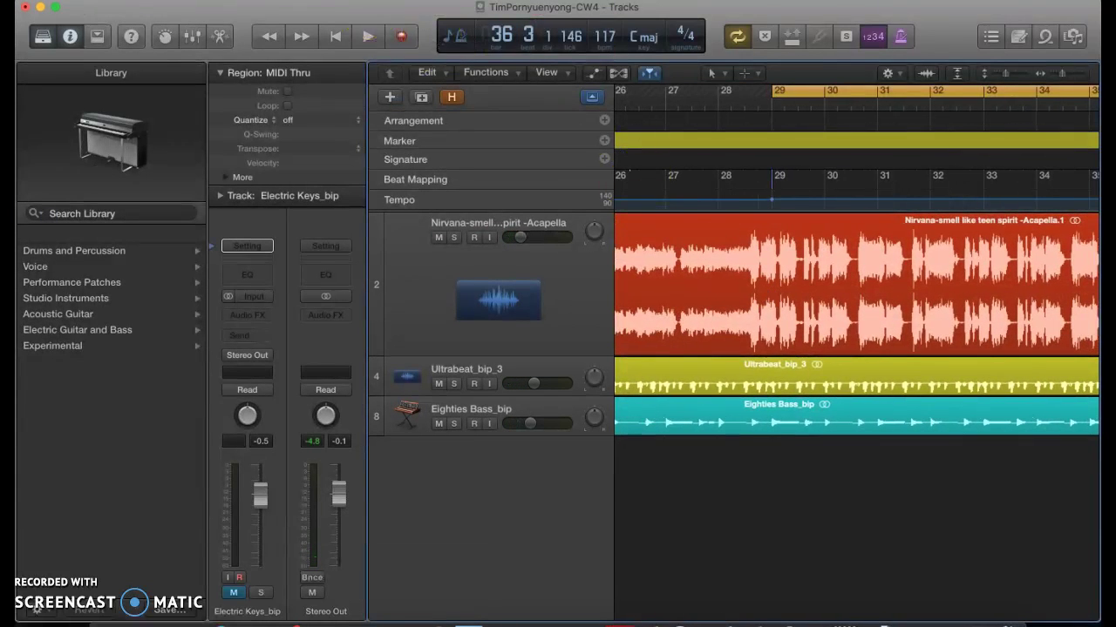
Step: Create a software instrument track with AU Instruments > TammatornTunes > SolidSynth > Stereo
click(209, 0)
click(249, 9)
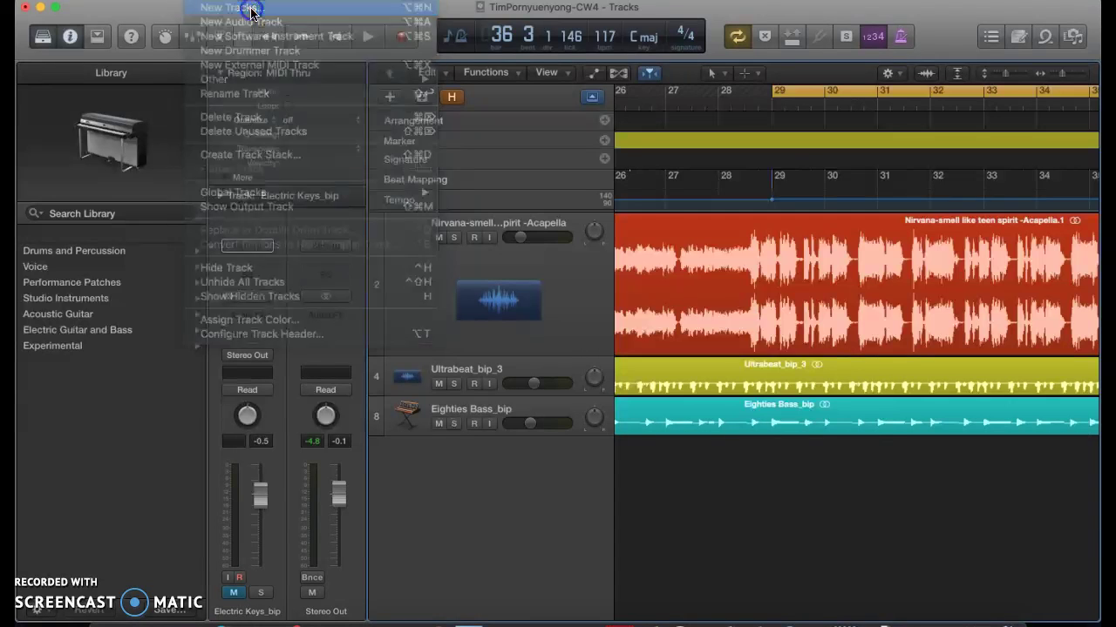
click(494, 161)
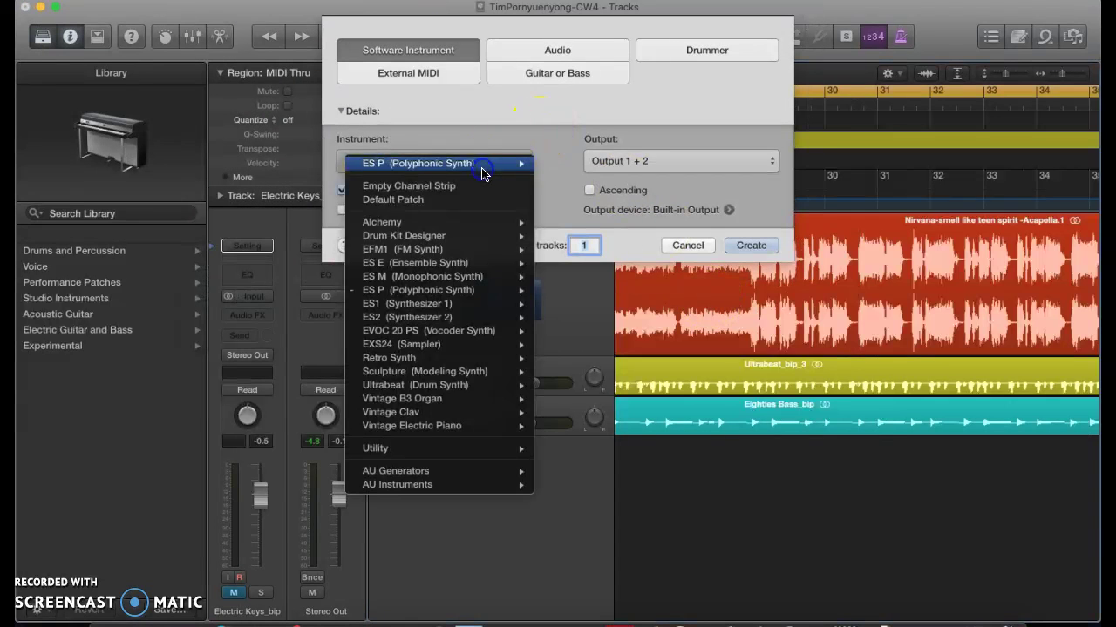
mouse_move(477, 312)
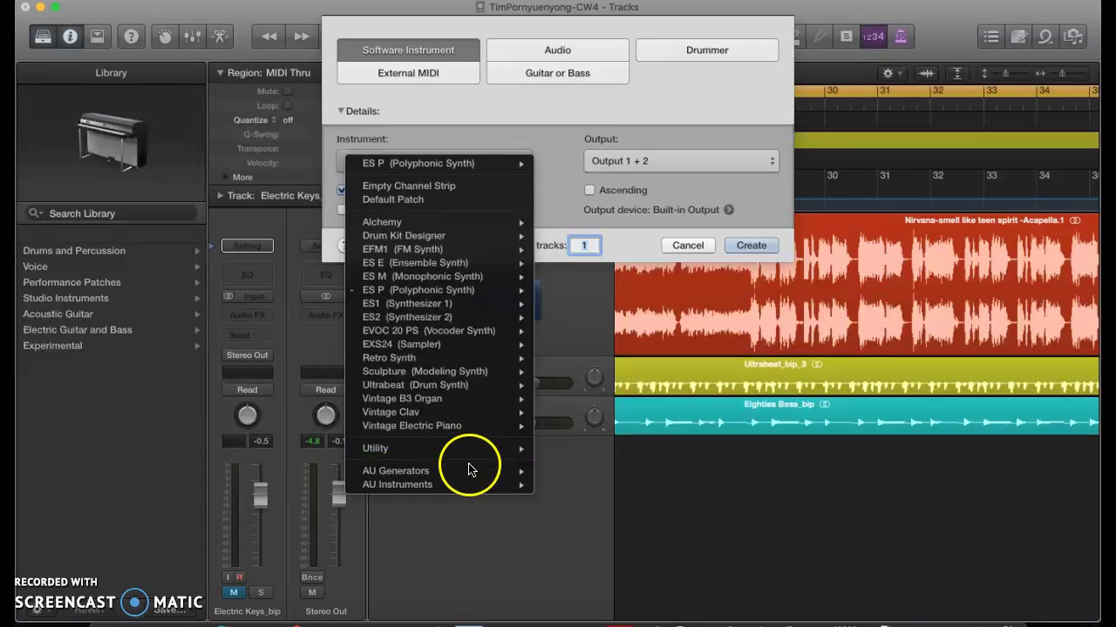
mouse_move(464, 488)
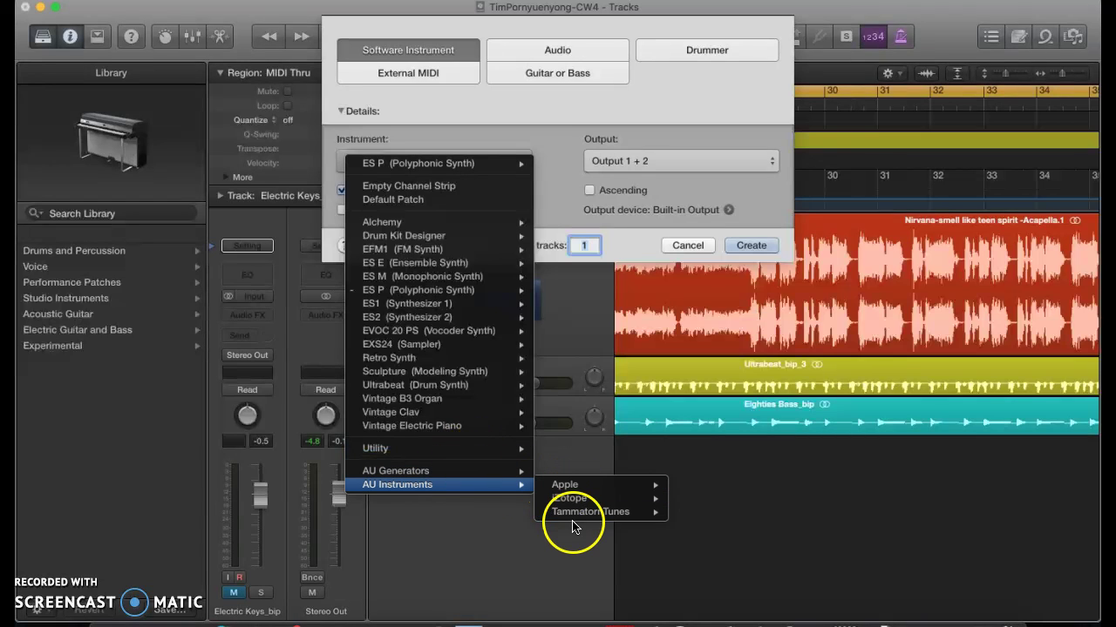
mouse_move(584, 516)
mouse_move(692, 514)
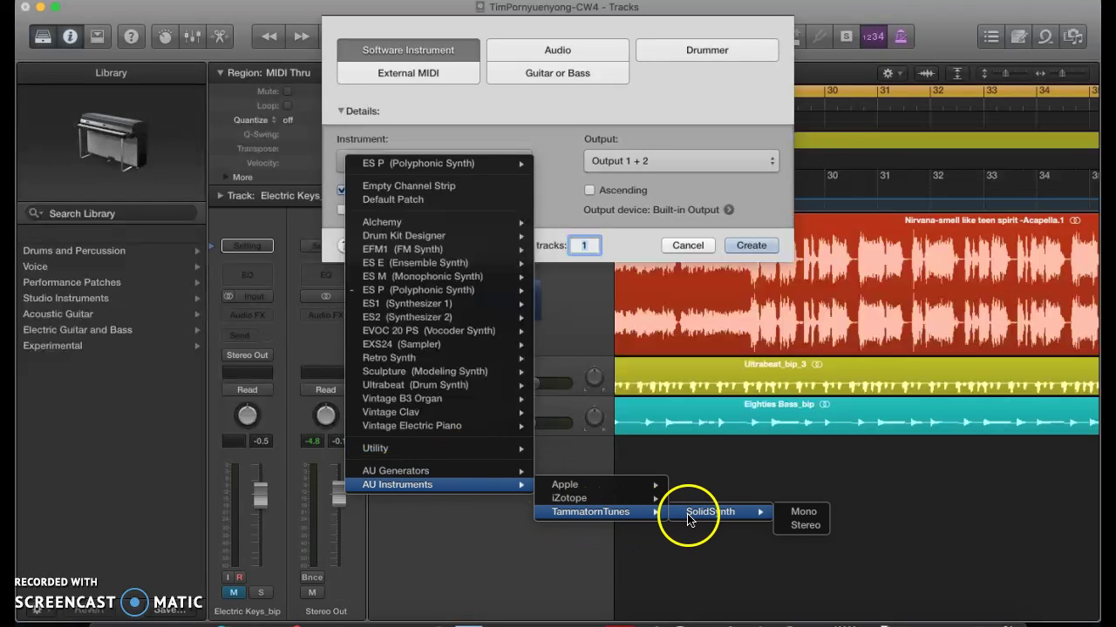
click(802, 527)
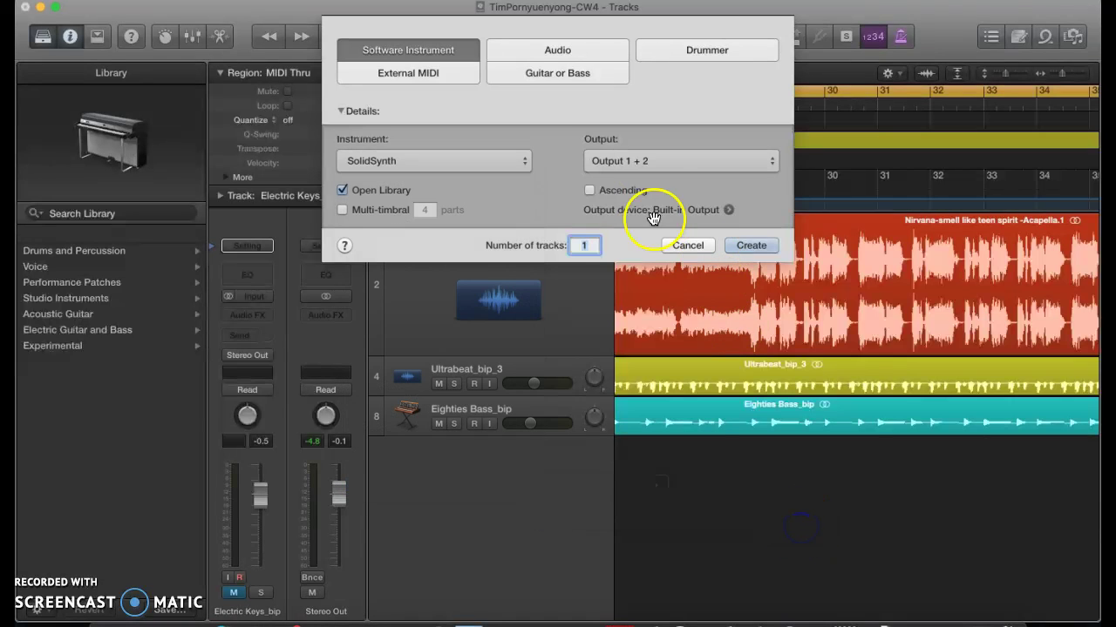
click(754, 247)
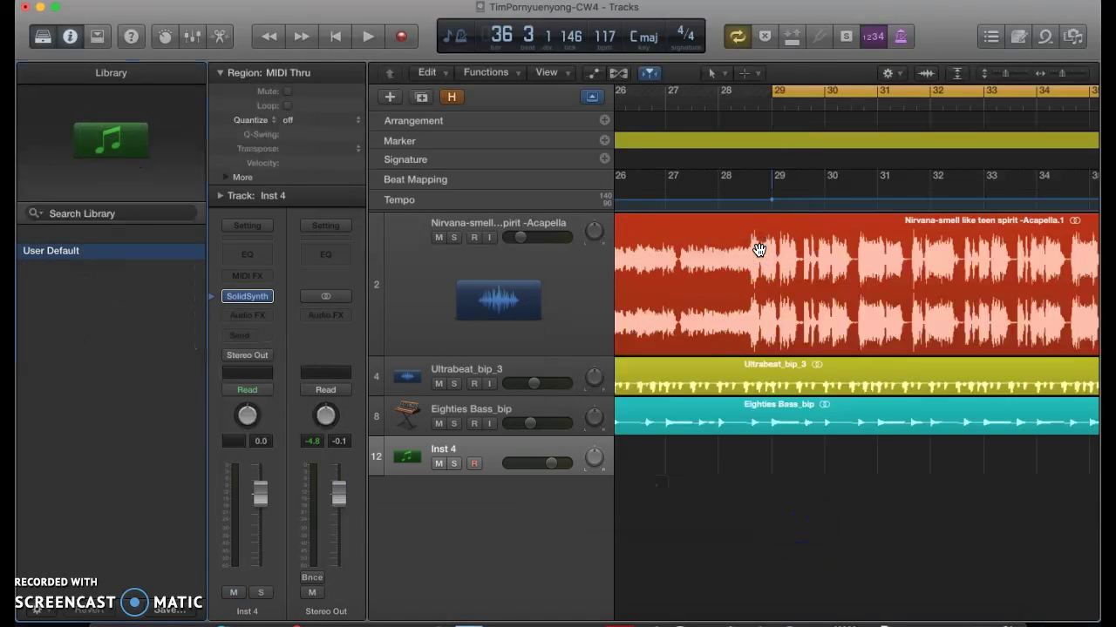
Step: Open SolidSynth's interface on Inst 4 and turn its Master level down
click(248, 298)
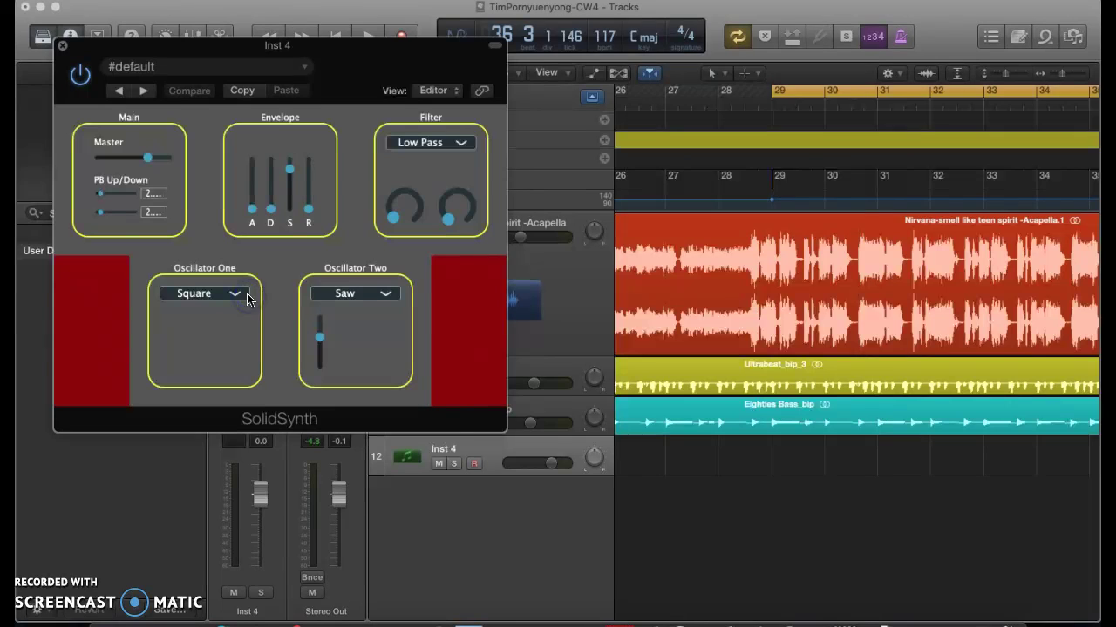
drag(326, 53, 515, 111)
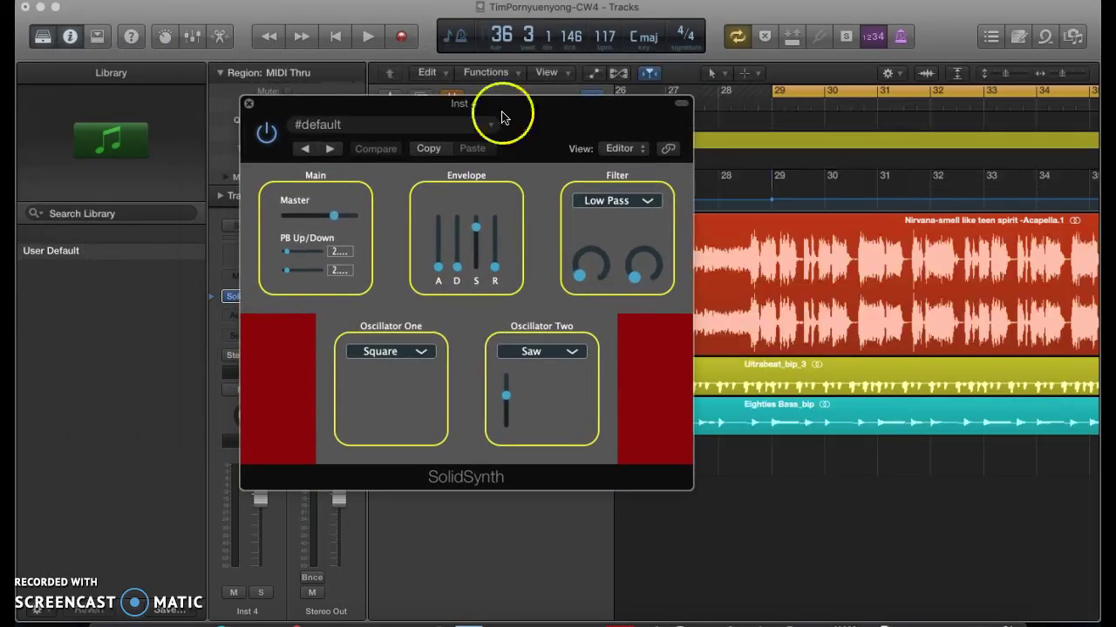
click(334, 217)
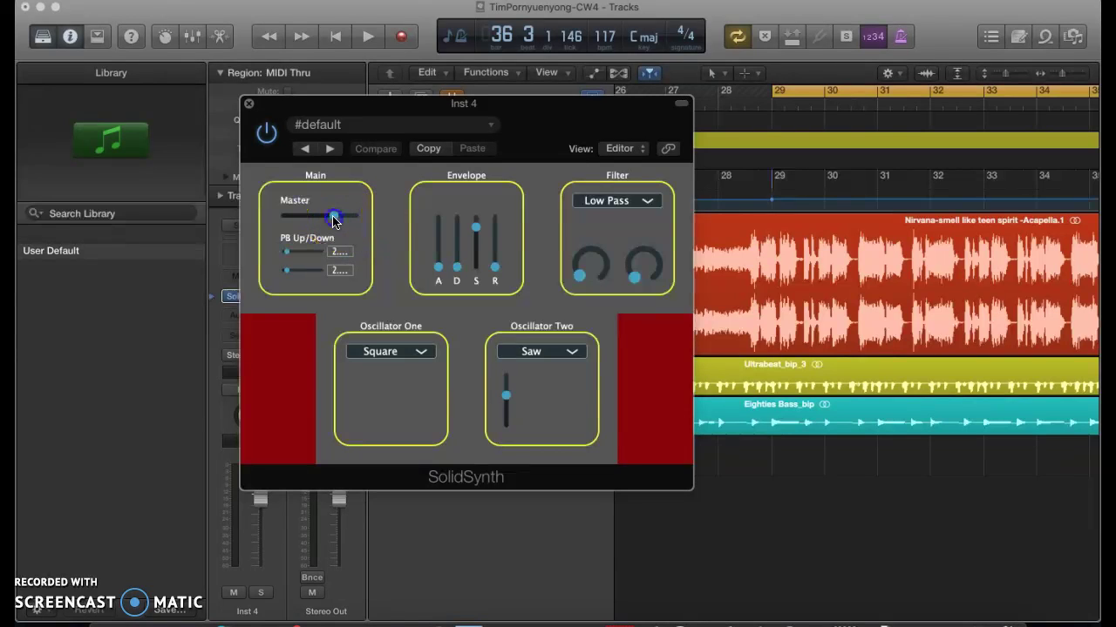
drag(322, 220, 299, 221)
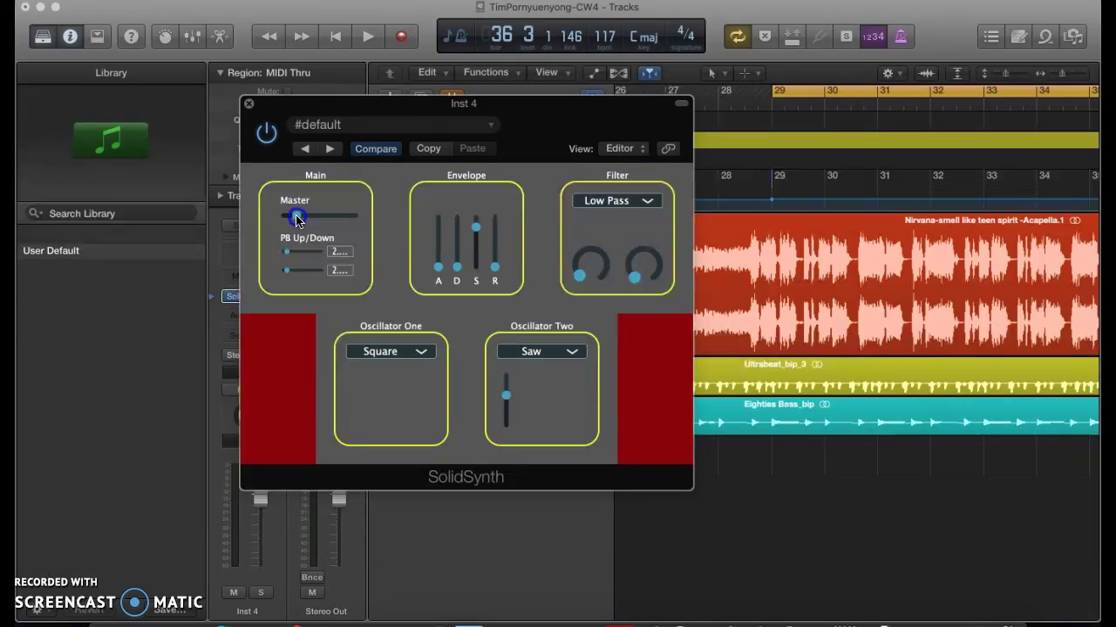
Step: Lower the Inst 4 track volume to -5.0 dB, keeping the SolidSynth window nearby
drag(406, 112, 823, 87)
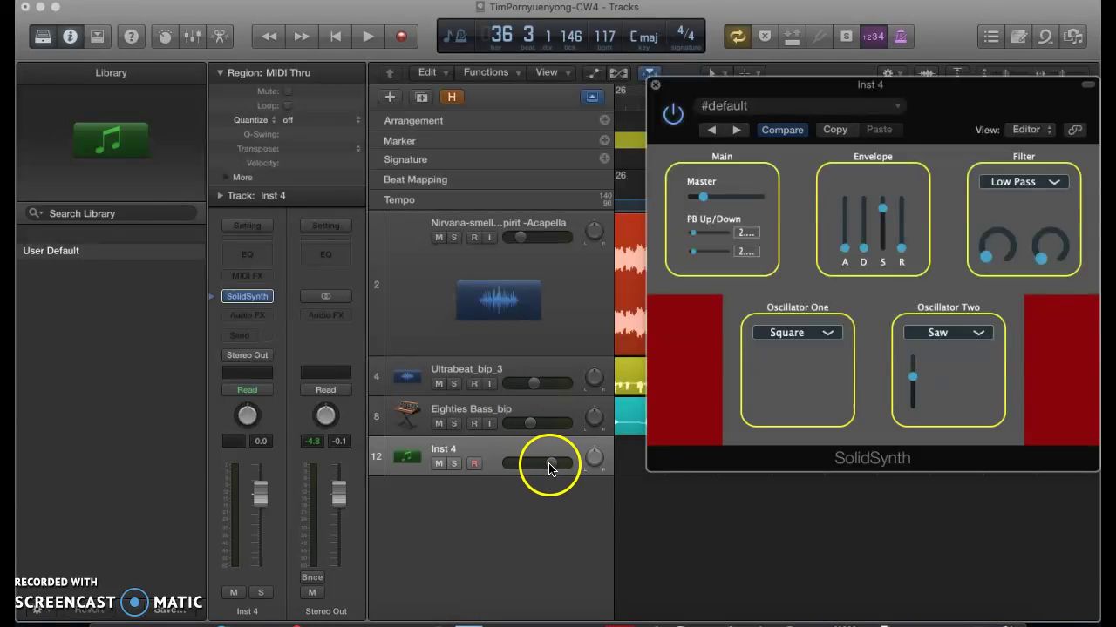
drag(549, 463, 540, 464)
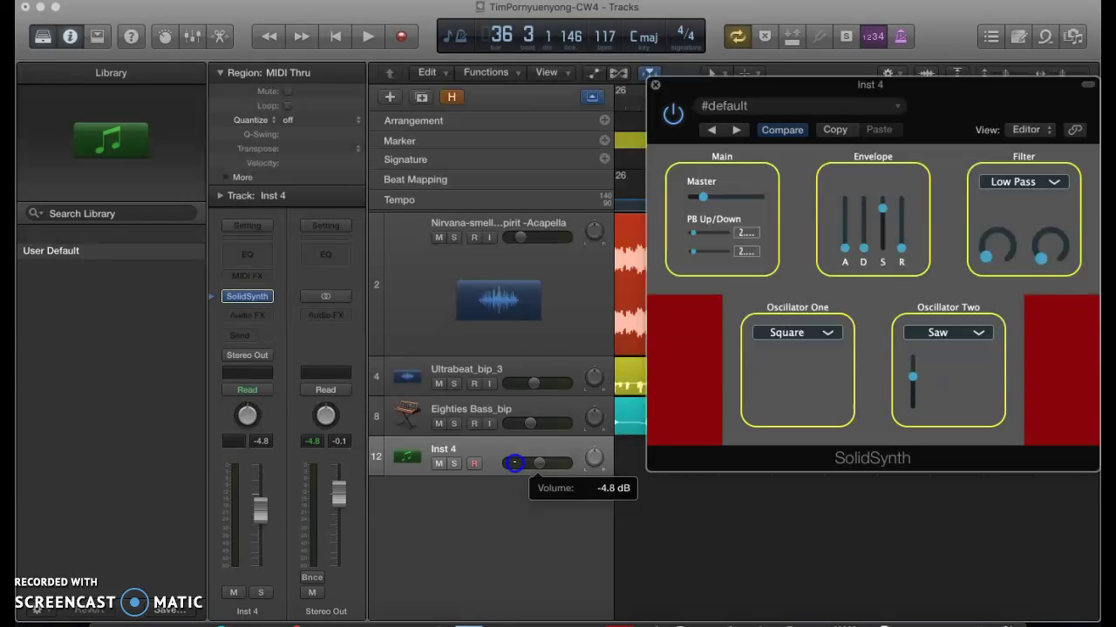
click(704, 198)
drag(730, 94, 669, 91)
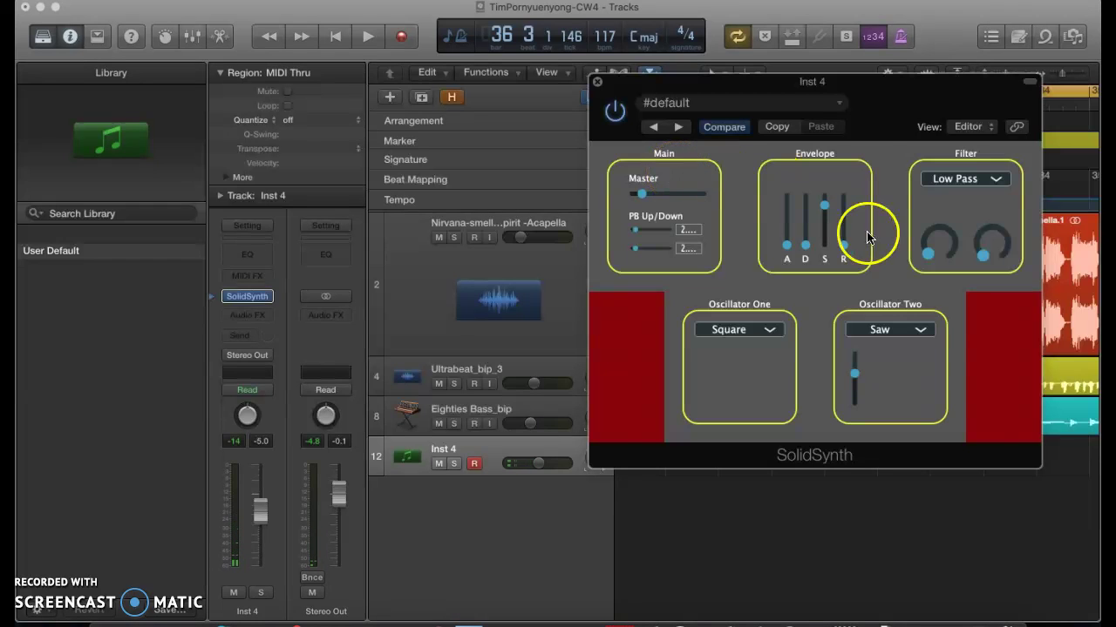
Step: Raise SolidSynth's envelope attack (A) slider
drag(860, 86, 630, 76)
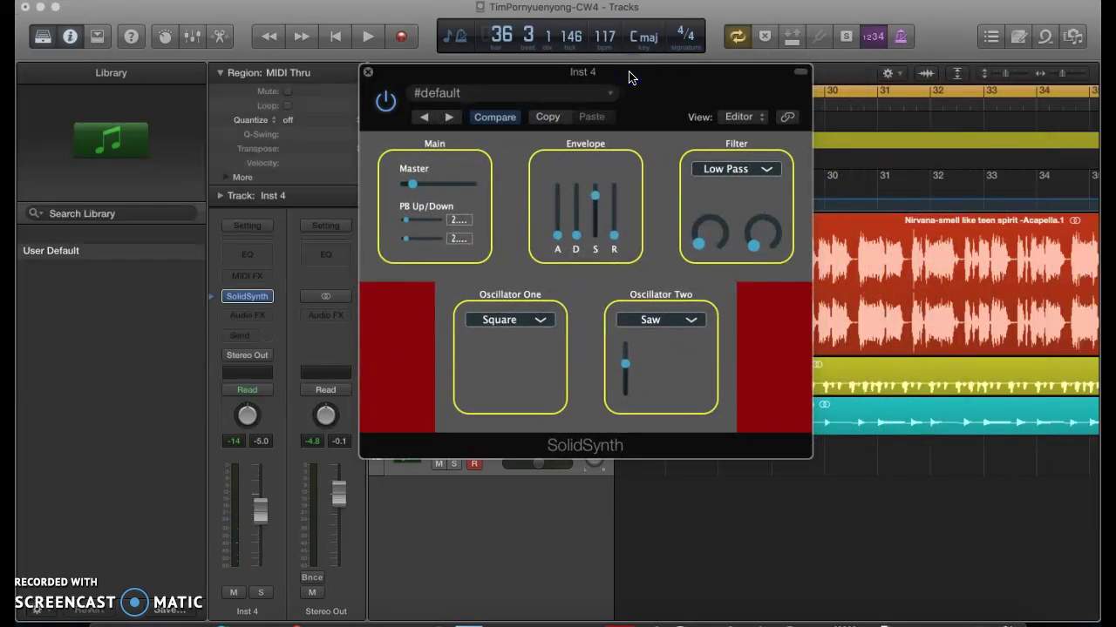
click(614, 238)
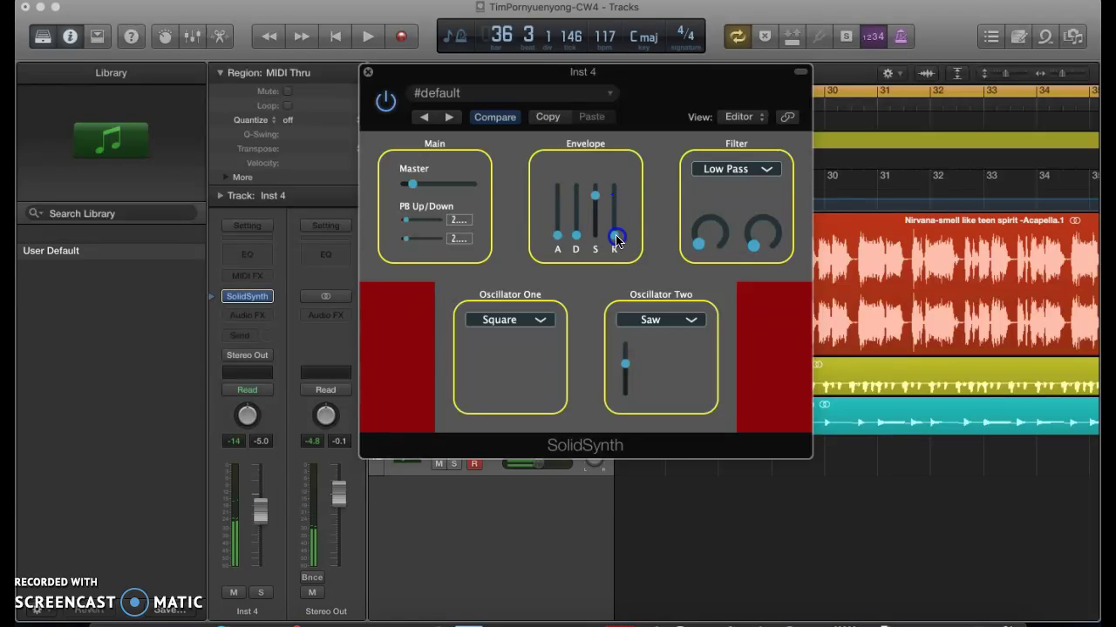
drag(557, 236, 562, 220)
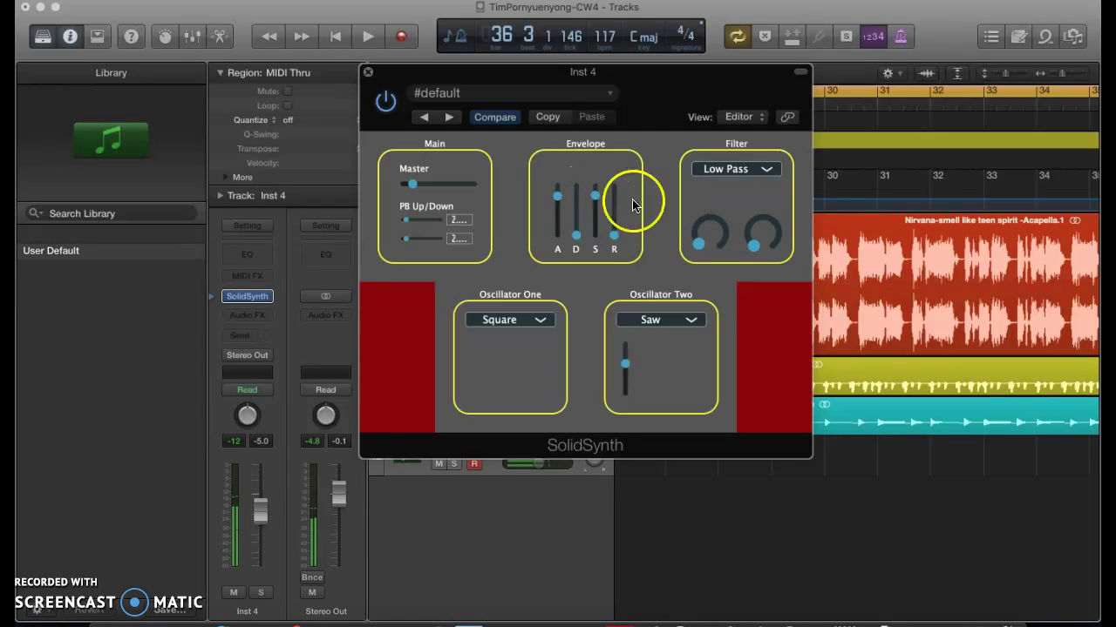
click(557, 195)
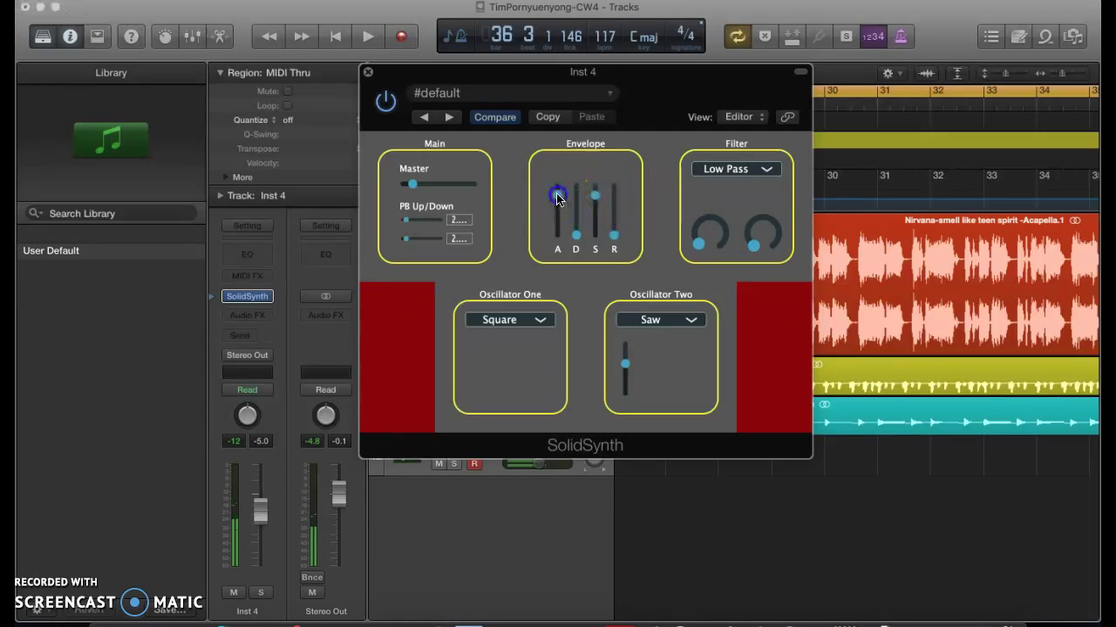
Step: Switch the SolidSynth filter to High Pass and adjust its cutoff knob
click(722, 170)
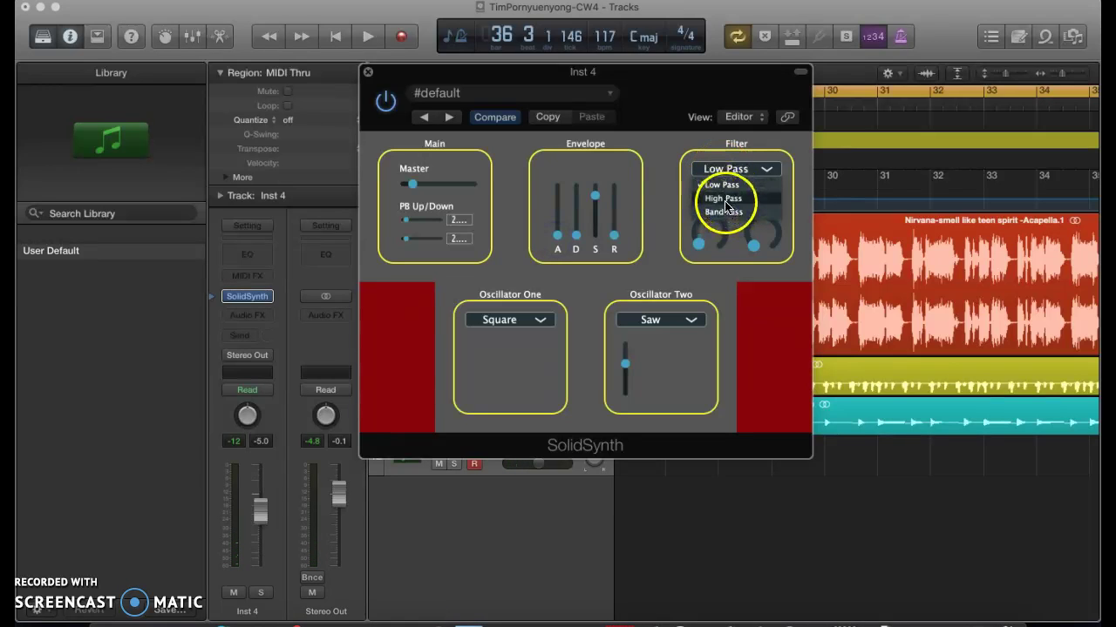
click(724, 199)
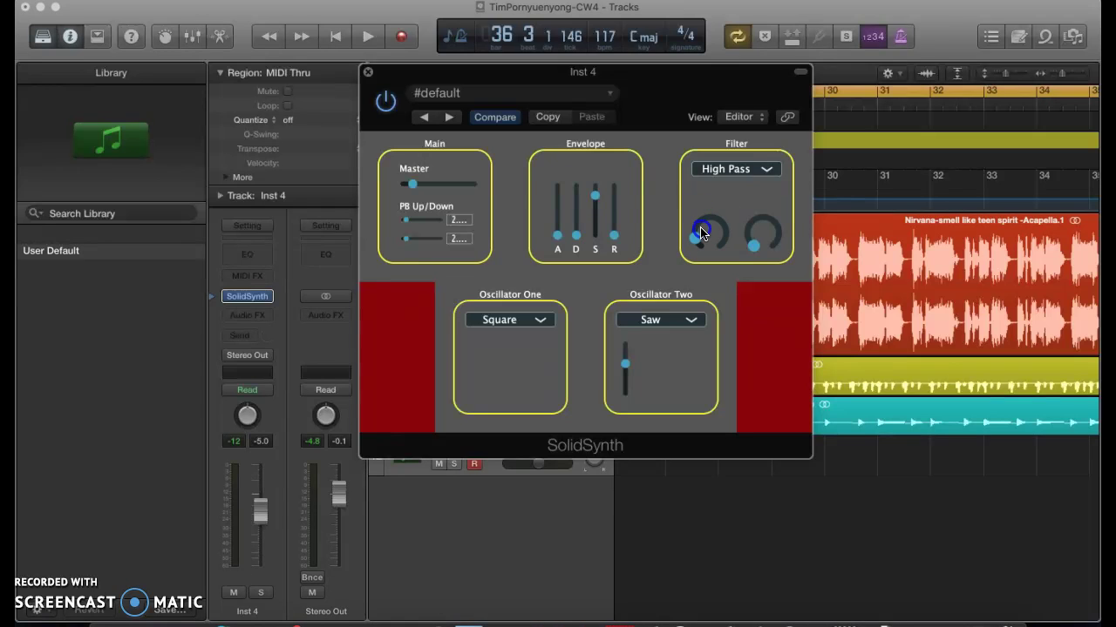
click(699, 241)
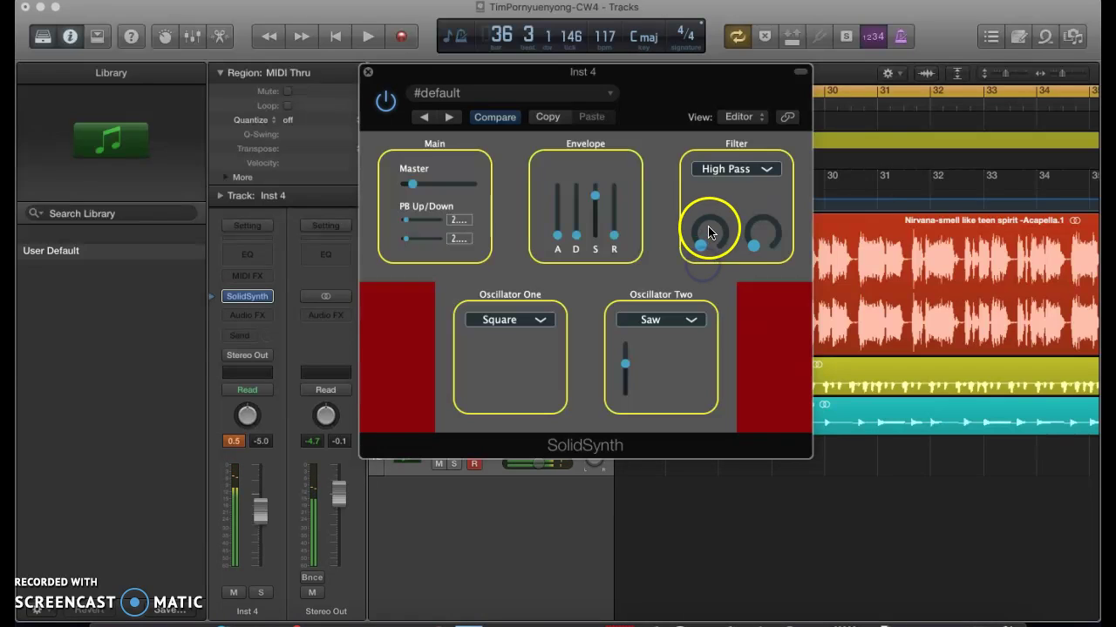
Step: Set Oscillator One to Saw and Oscillator Two to Sine, and raise the decay
click(540, 323)
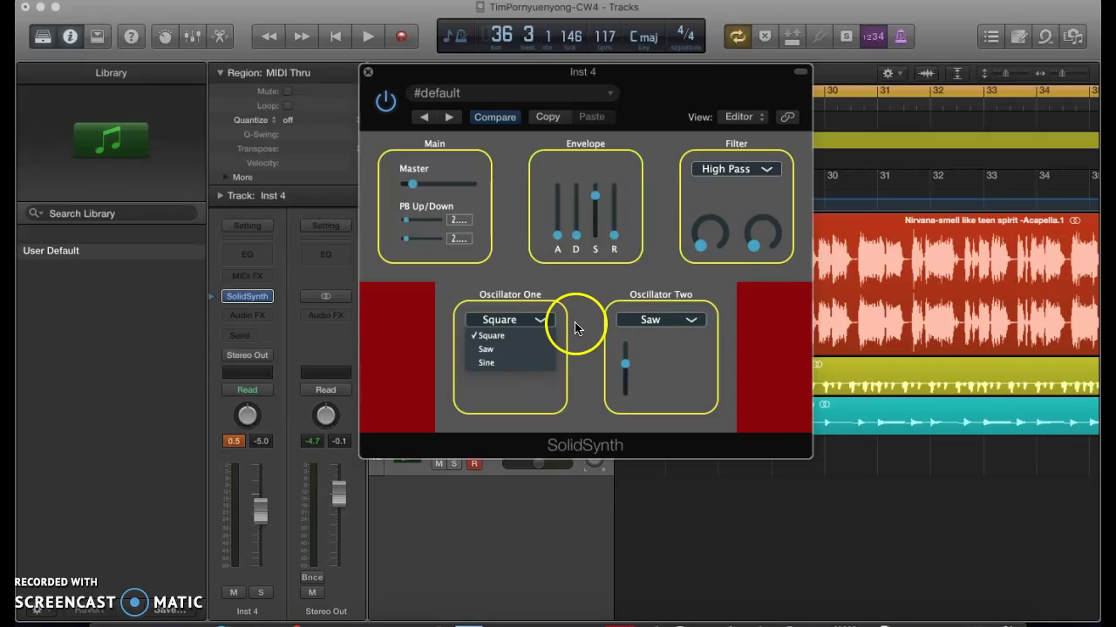
click(516, 350)
click(645, 321)
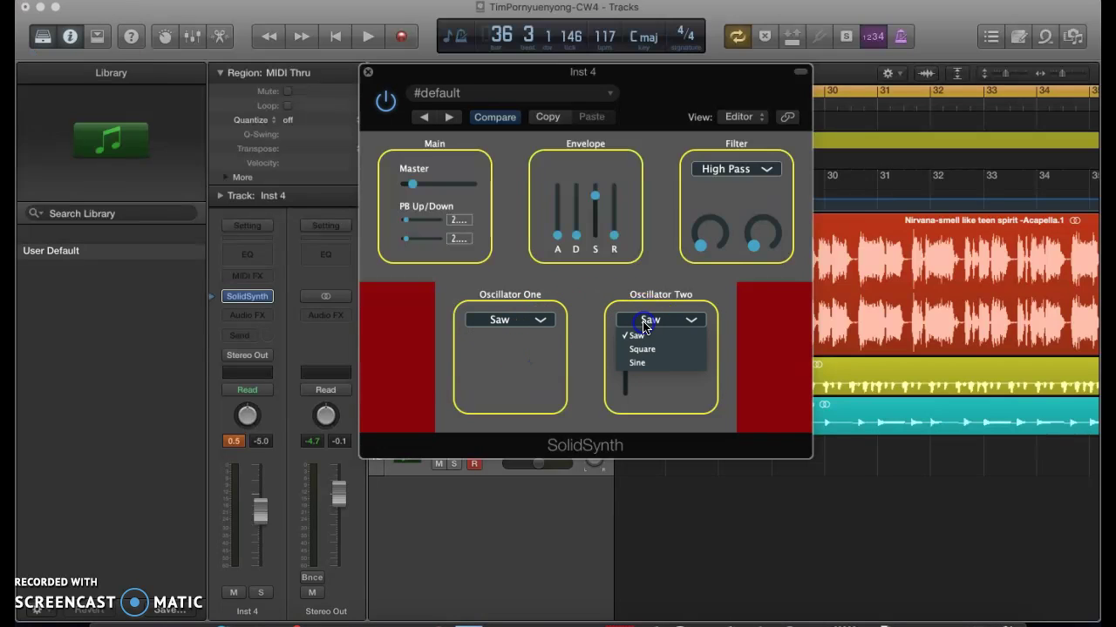
click(640, 363)
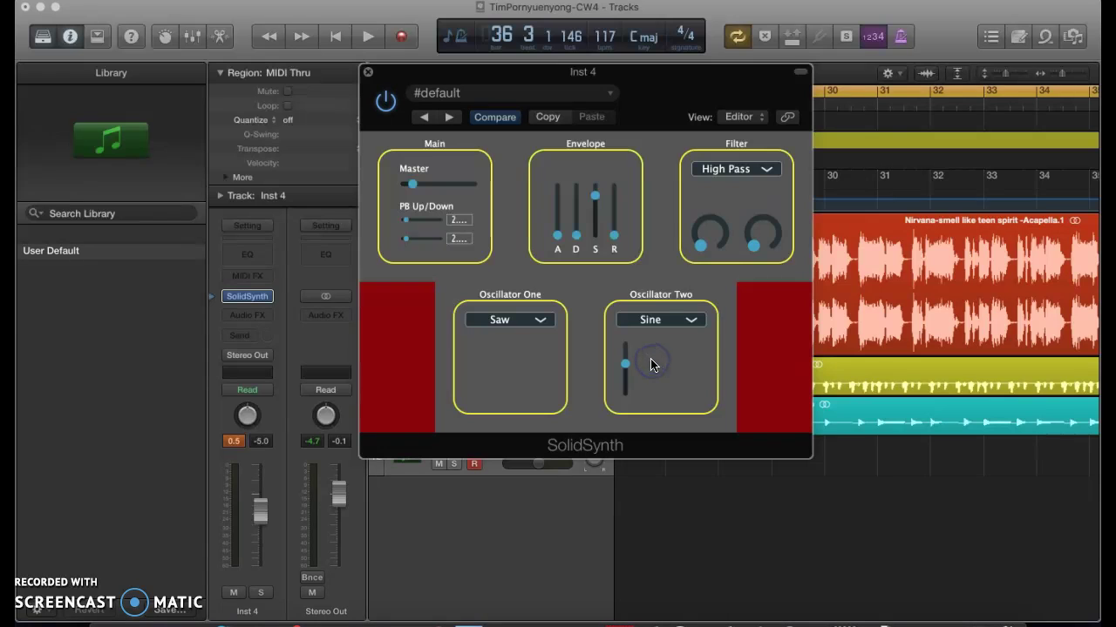
click(576, 237)
Step: Return the filter to Low Pass, turn its cutoff down, and nudge Master up
click(758, 169)
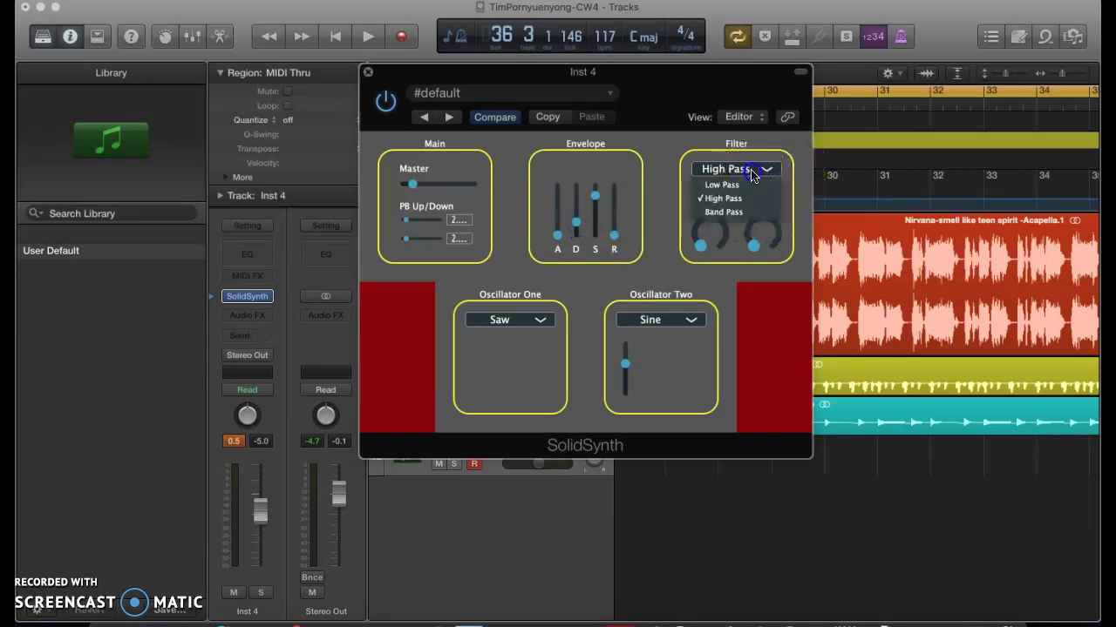
click(746, 185)
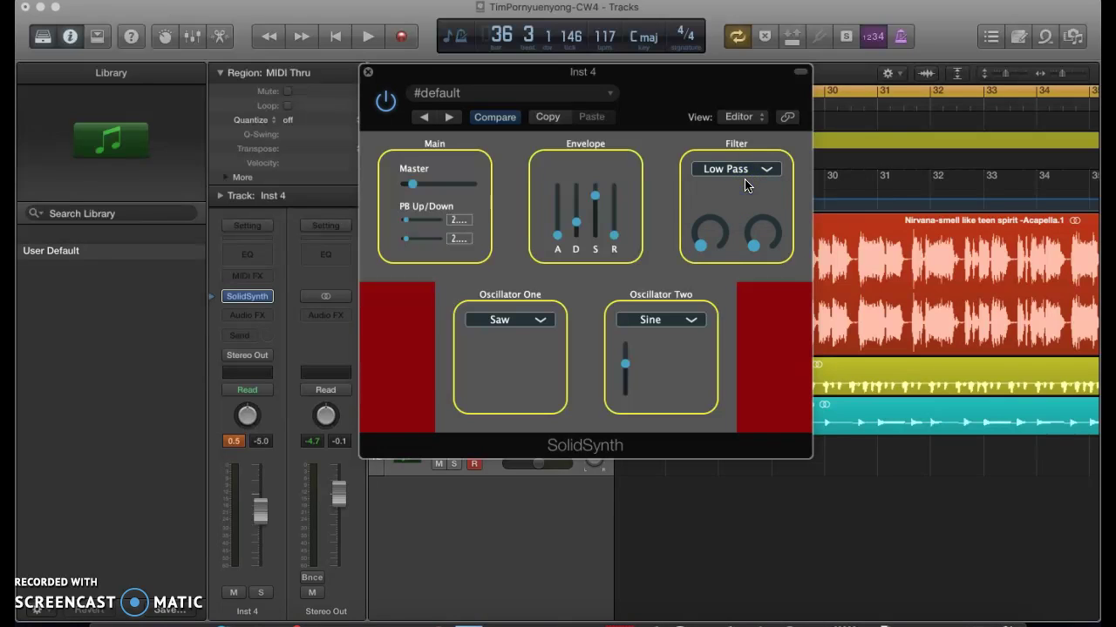
click(731, 215)
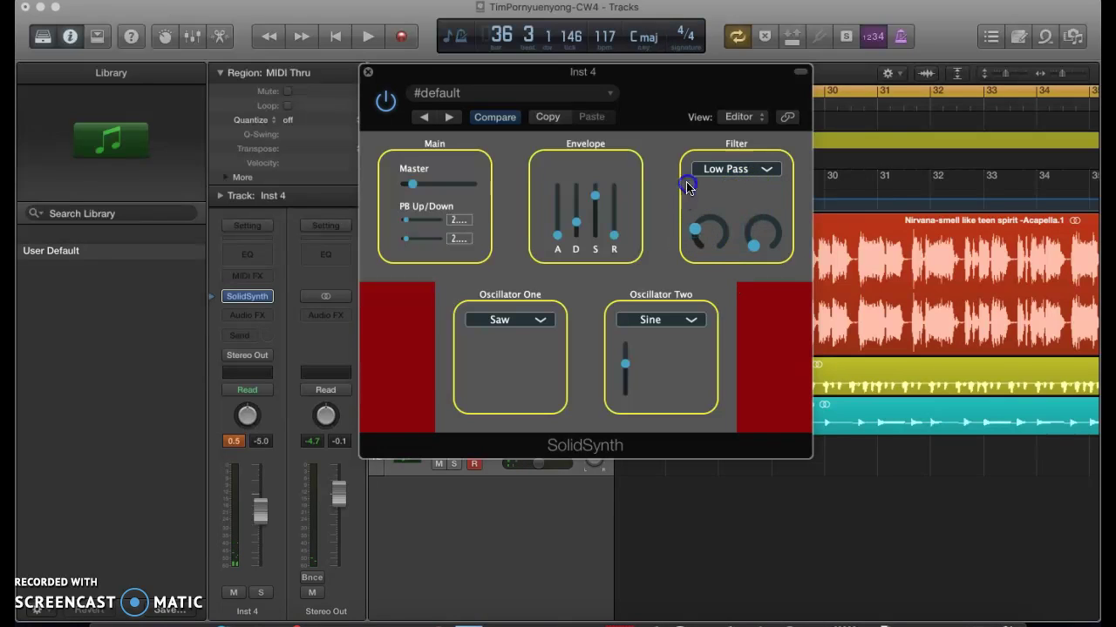
drag(692, 209, 698, 258)
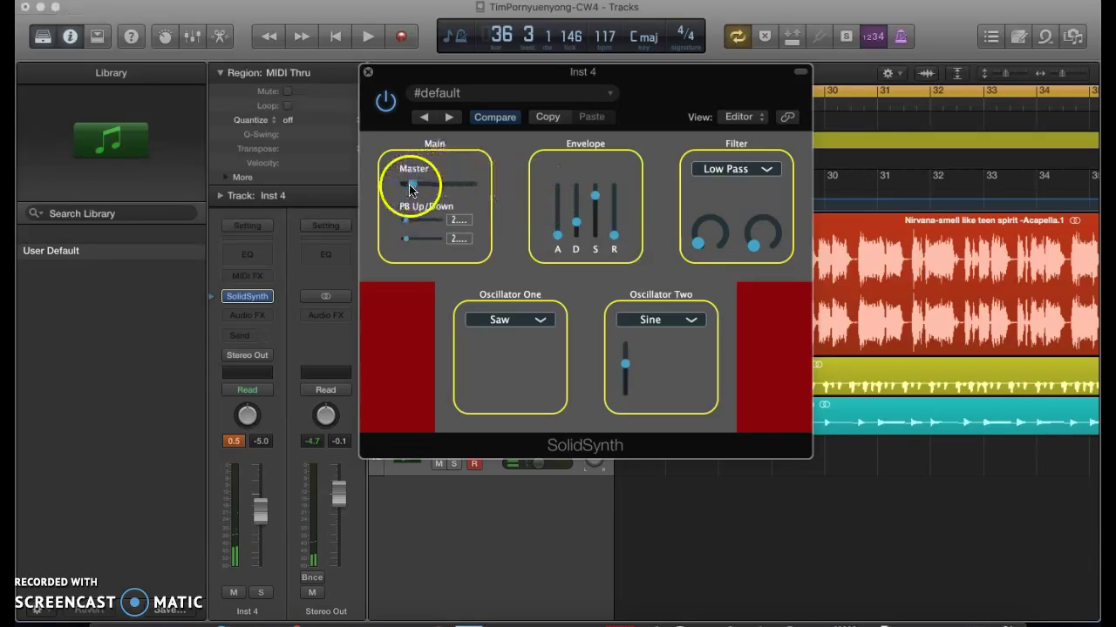
drag(411, 184, 416, 184)
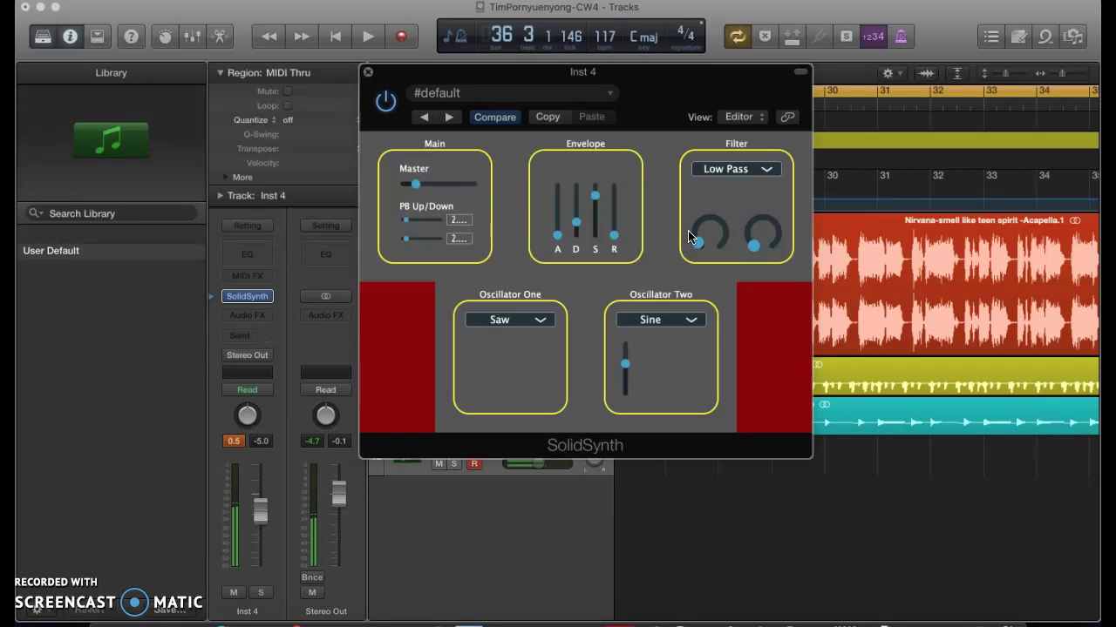
Step: Close the SolidSynth window and record an Inst 4 MIDI region from about bar 29 to 37
click(368, 72)
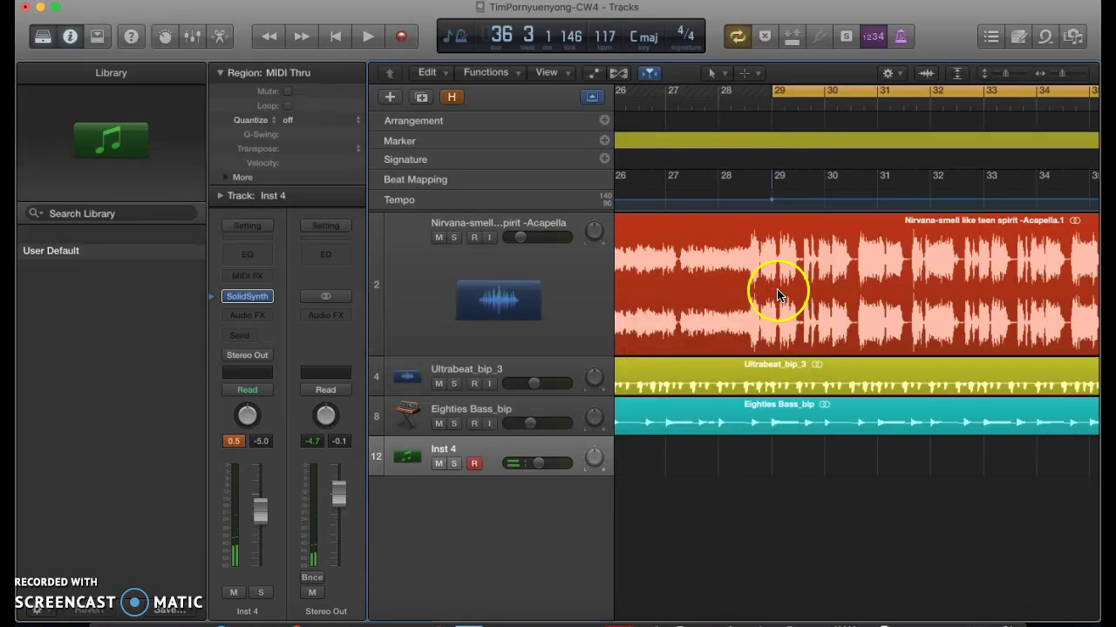
scroll(742, 502, left, 10)
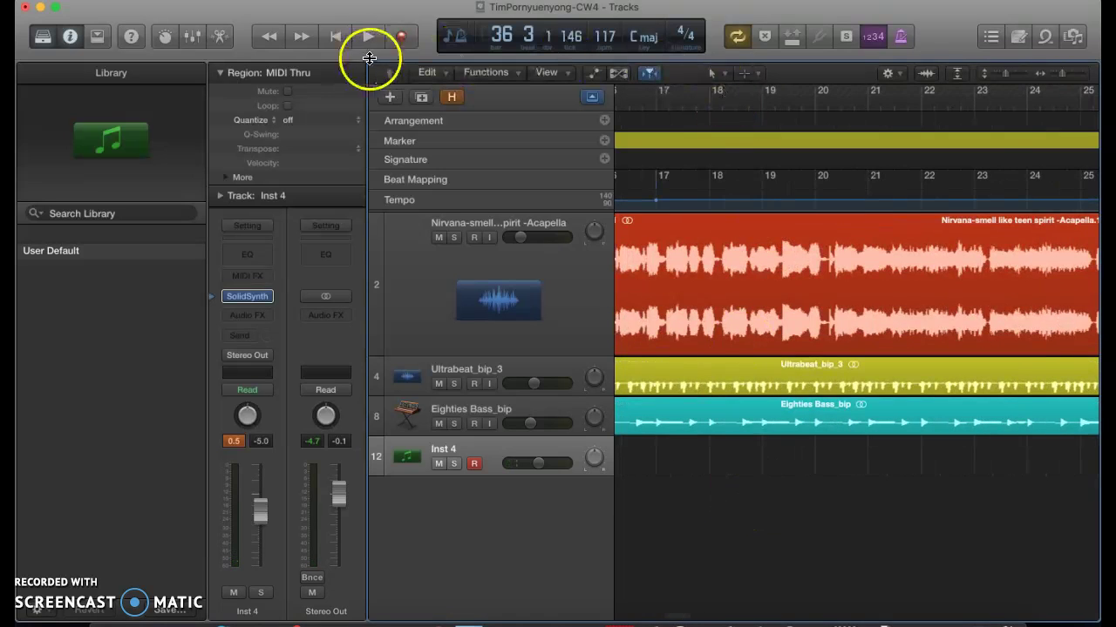
click(401, 37)
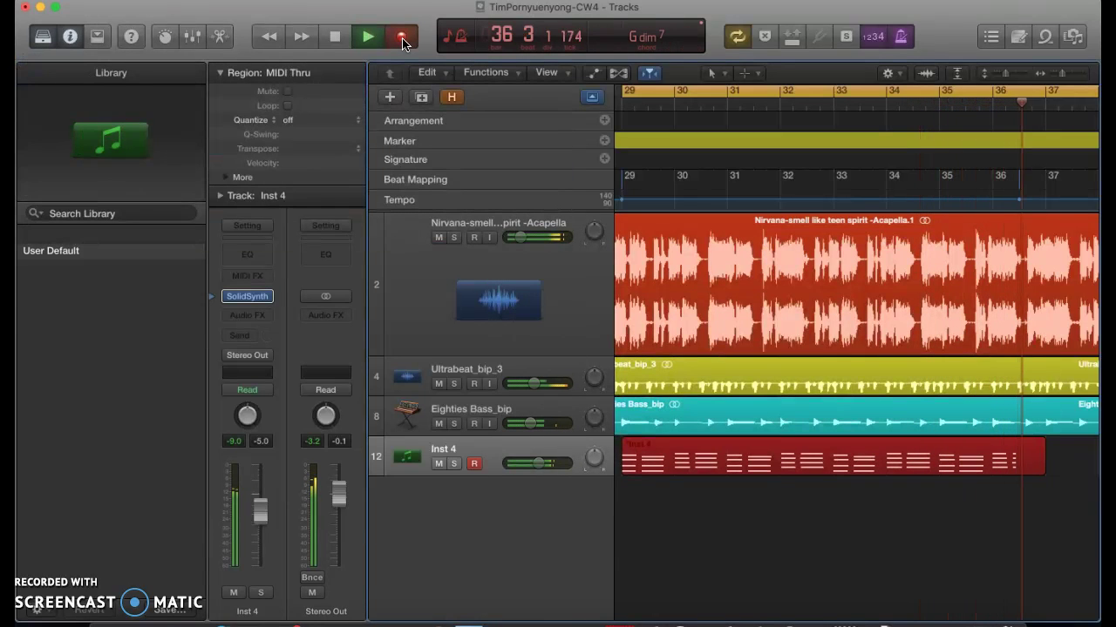
click(402, 40)
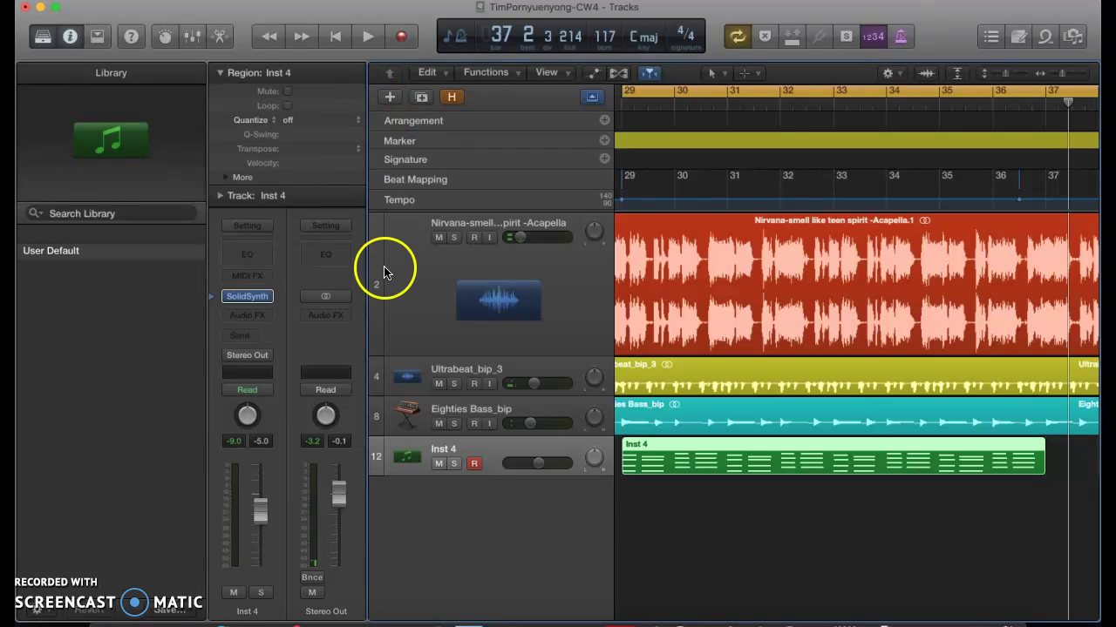
scroll(889, 345, left, 5)
scroll(895, 353, right, 12)
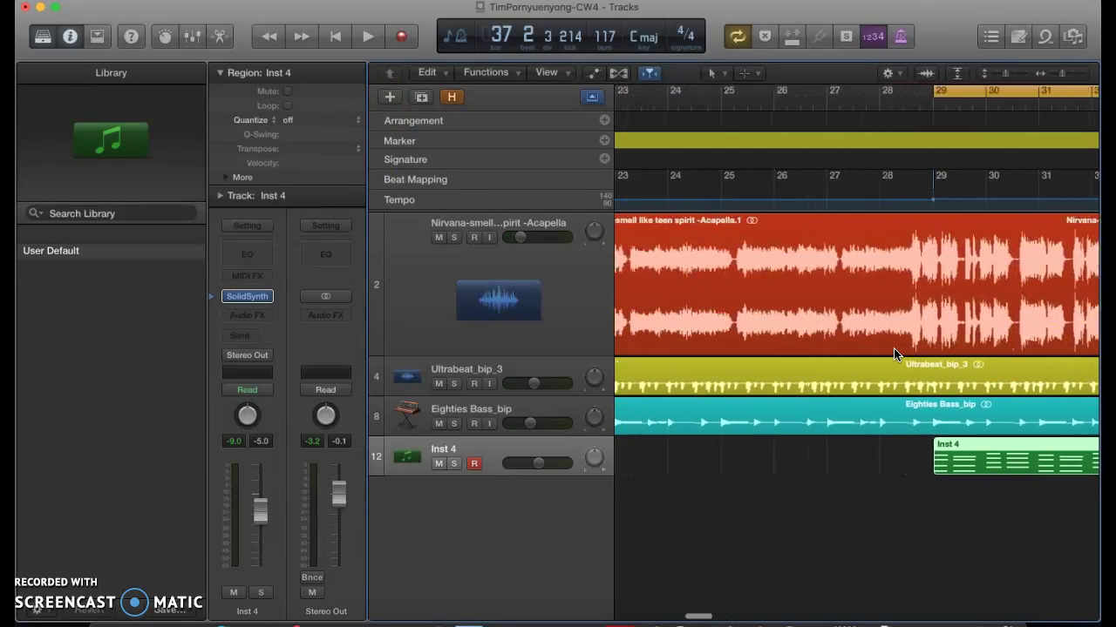
scroll(895, 353, left, 7)
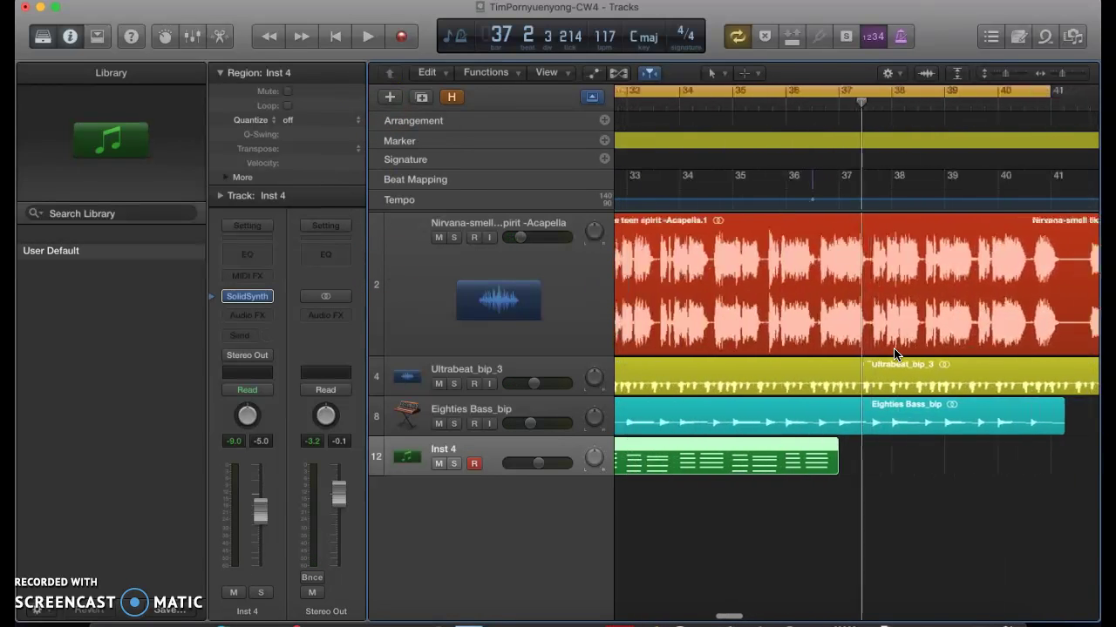
scroll(895, 352, left, 1)
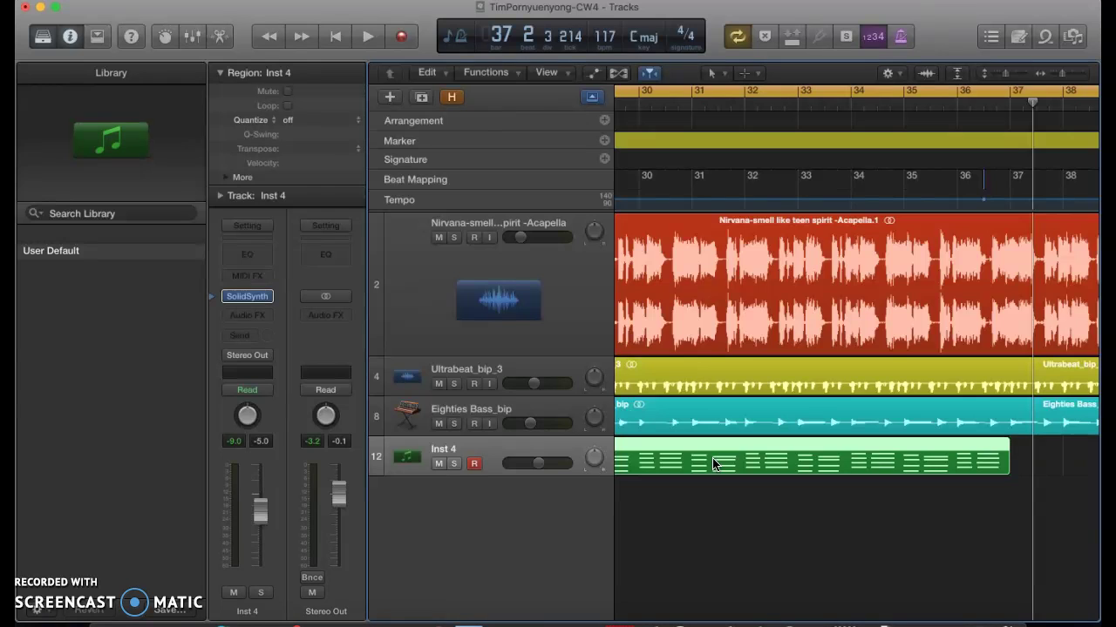
scroll(713, 463, left, 8)
scroll(713, 464, right, 12)
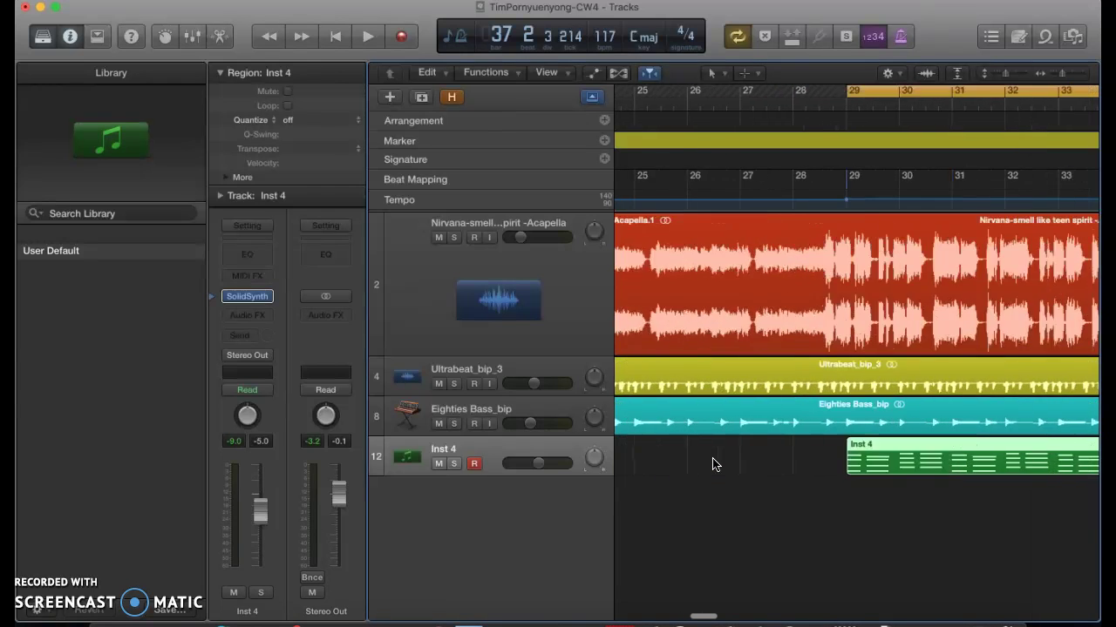
scroll(713, 464, left, 6)
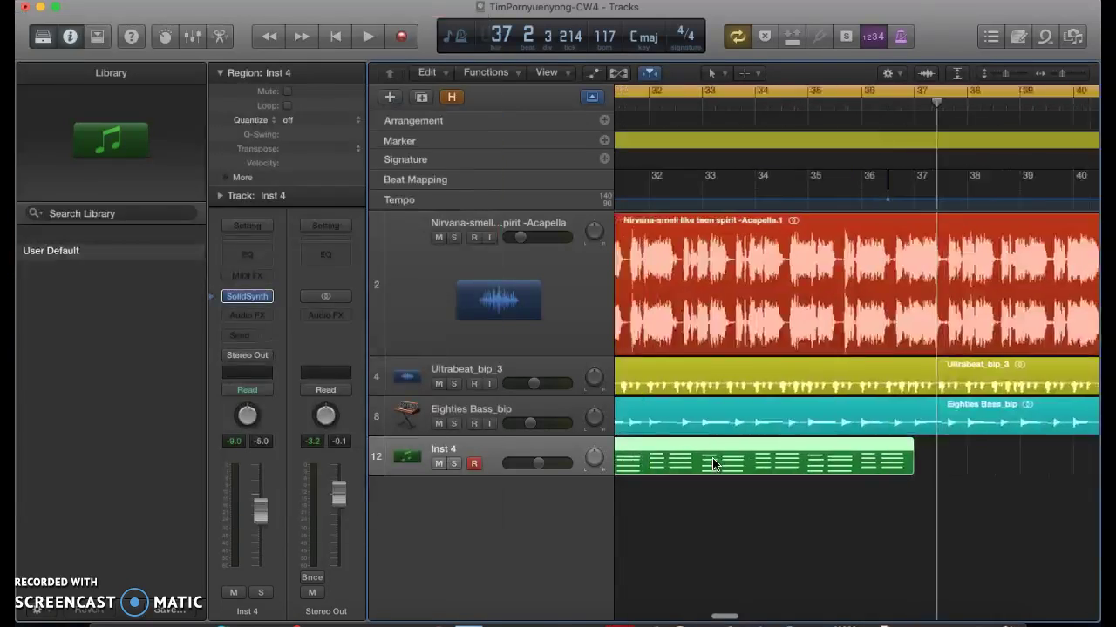